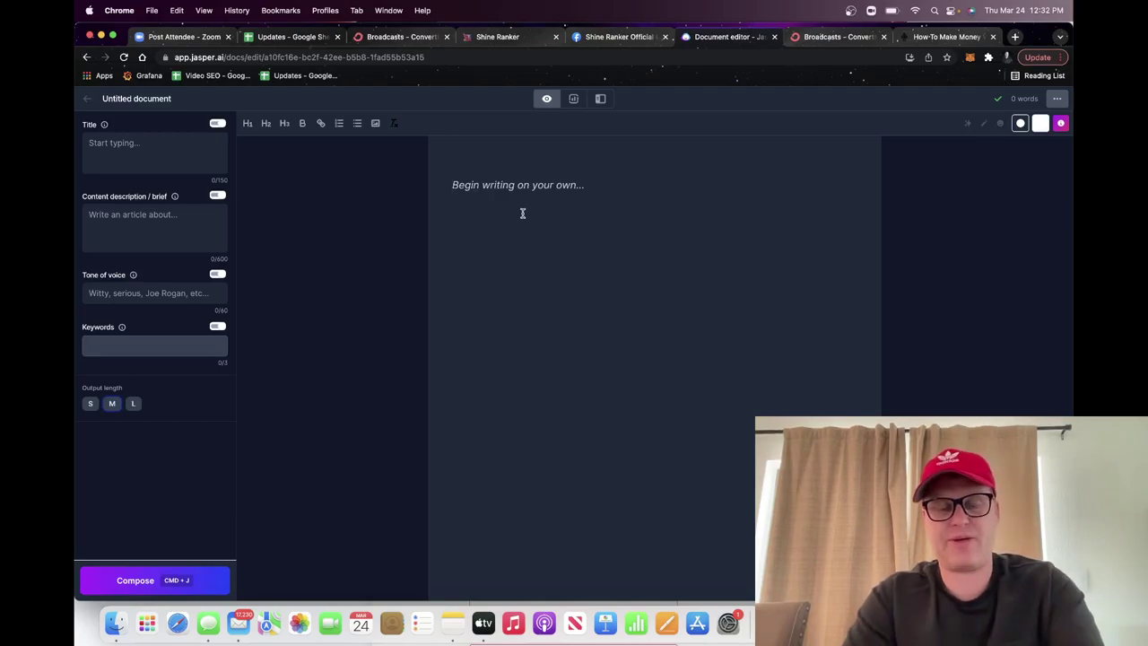
Step: Add 'please' to the prompt so it reads 'please make an article about the best SEO analyzer'
text(make an article about)
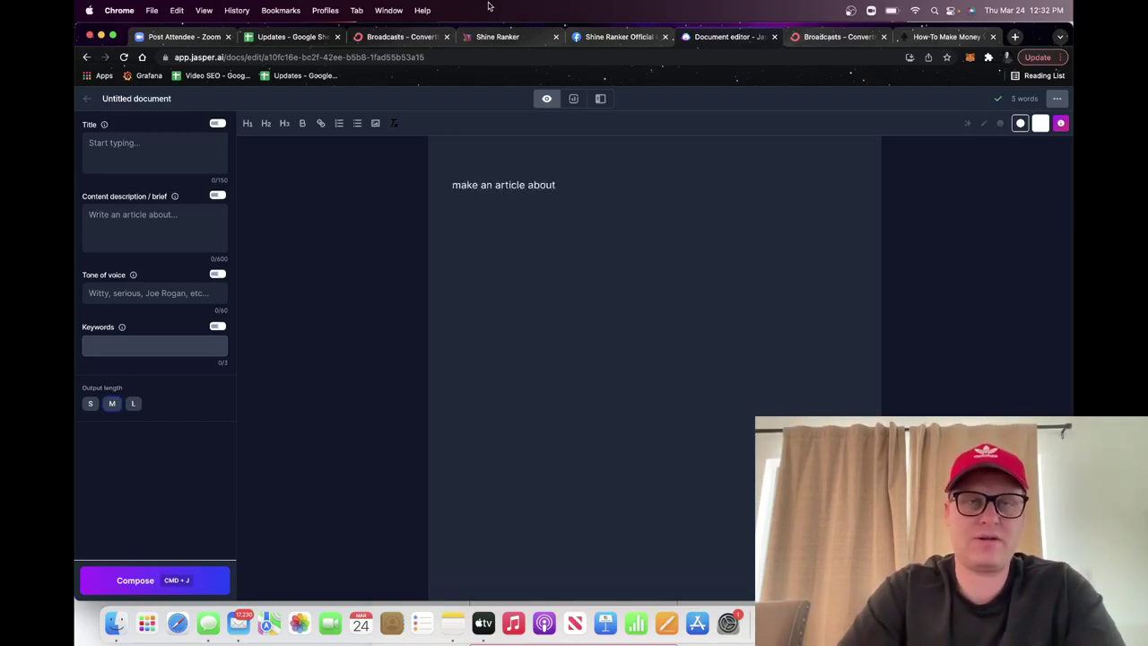
click(493, 34)
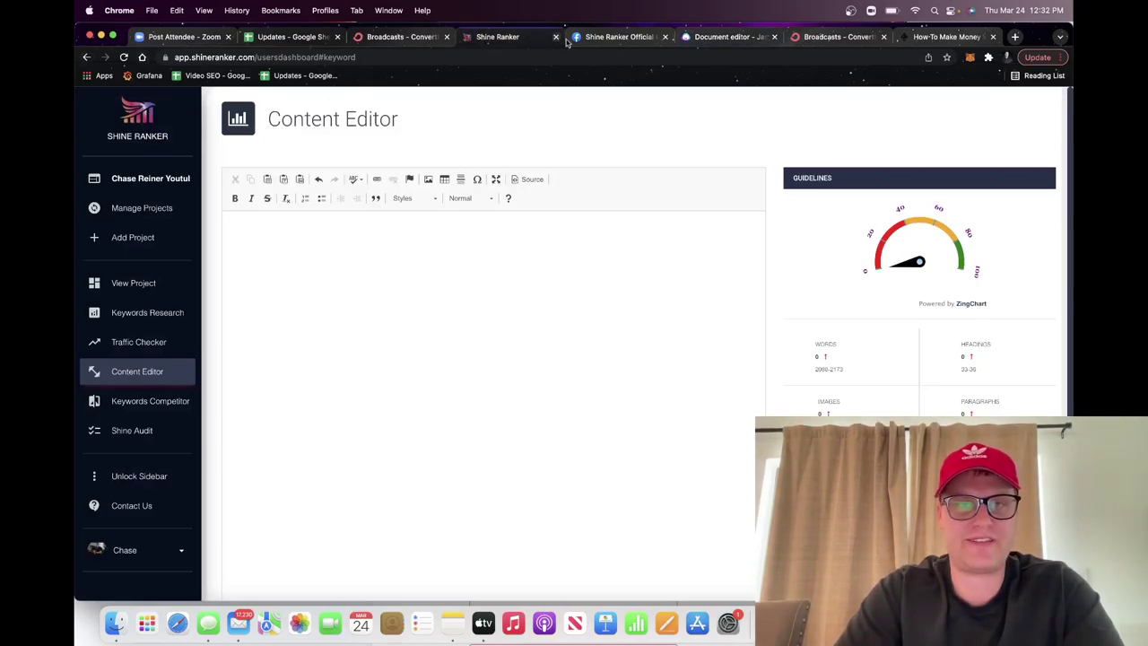
click(592, 37)
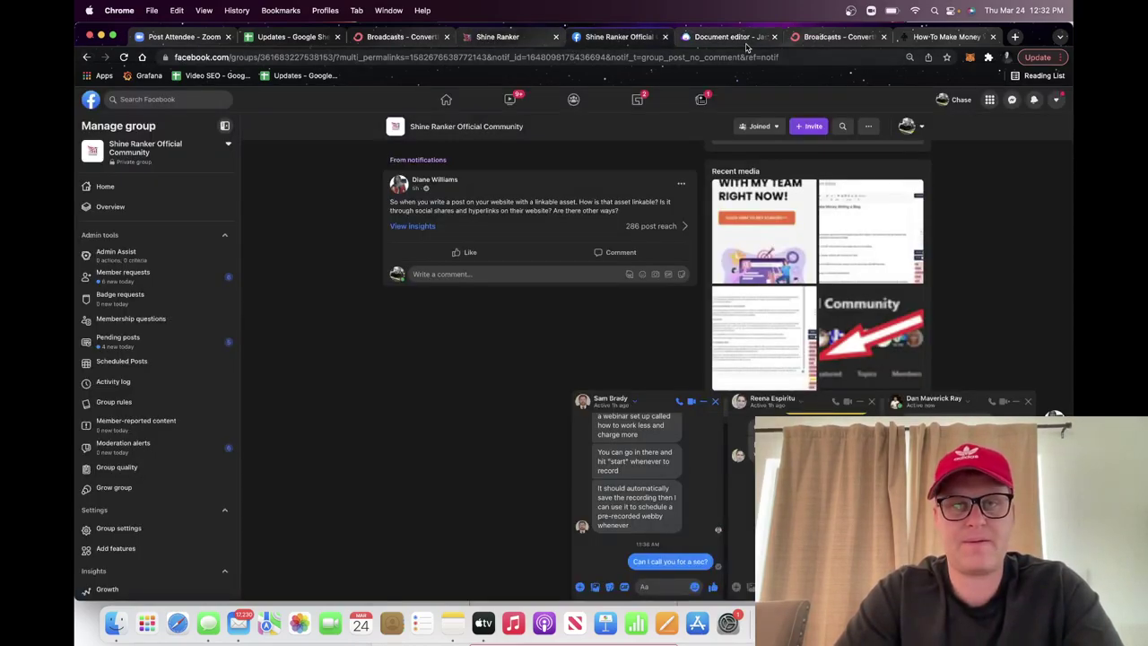
click(722, 37)
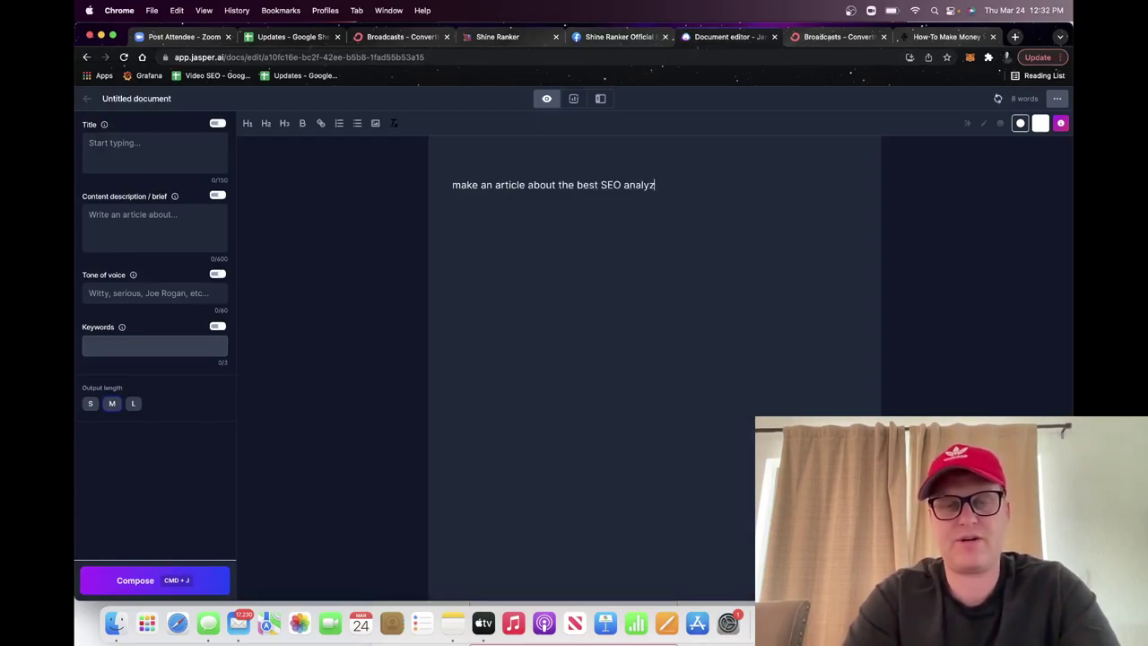
click(450, 185)
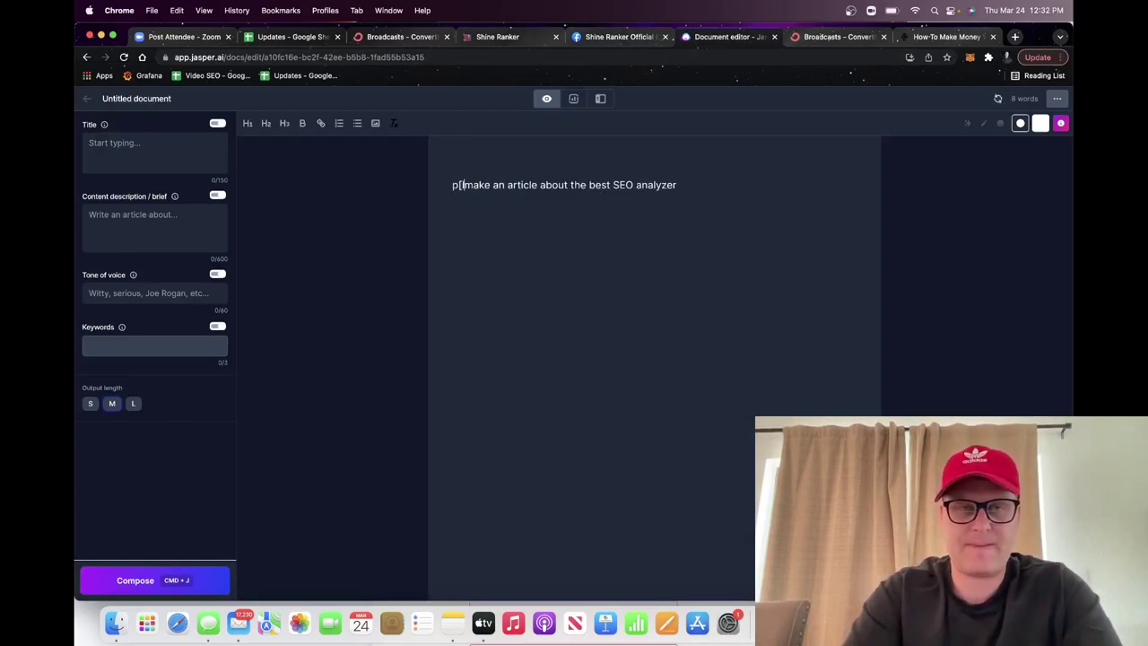
text(please)
Step: Put the same prompt text in the Title field and generate the article's next sentences
key(super+a)
key(super+j)
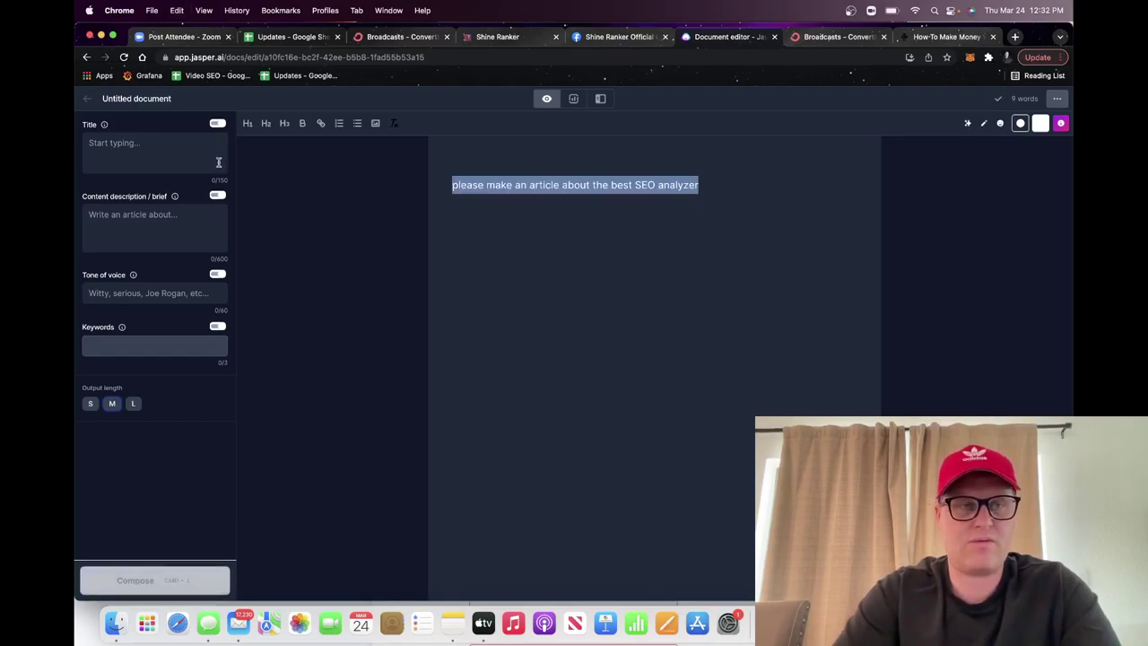
click(454, 331)
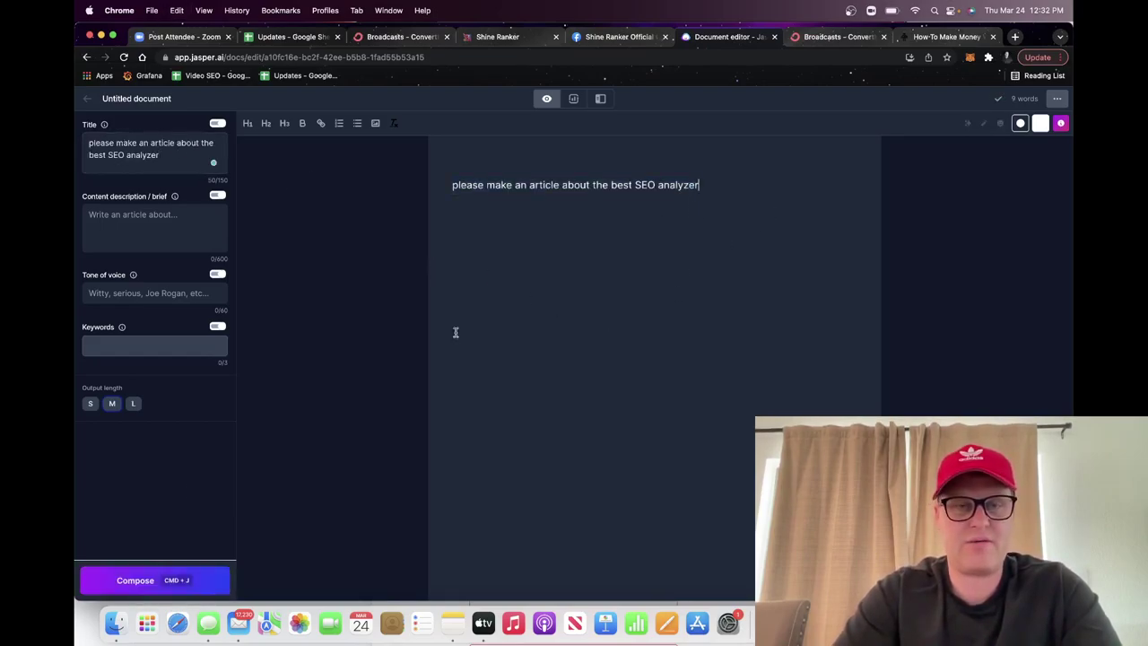
click(145, 582)
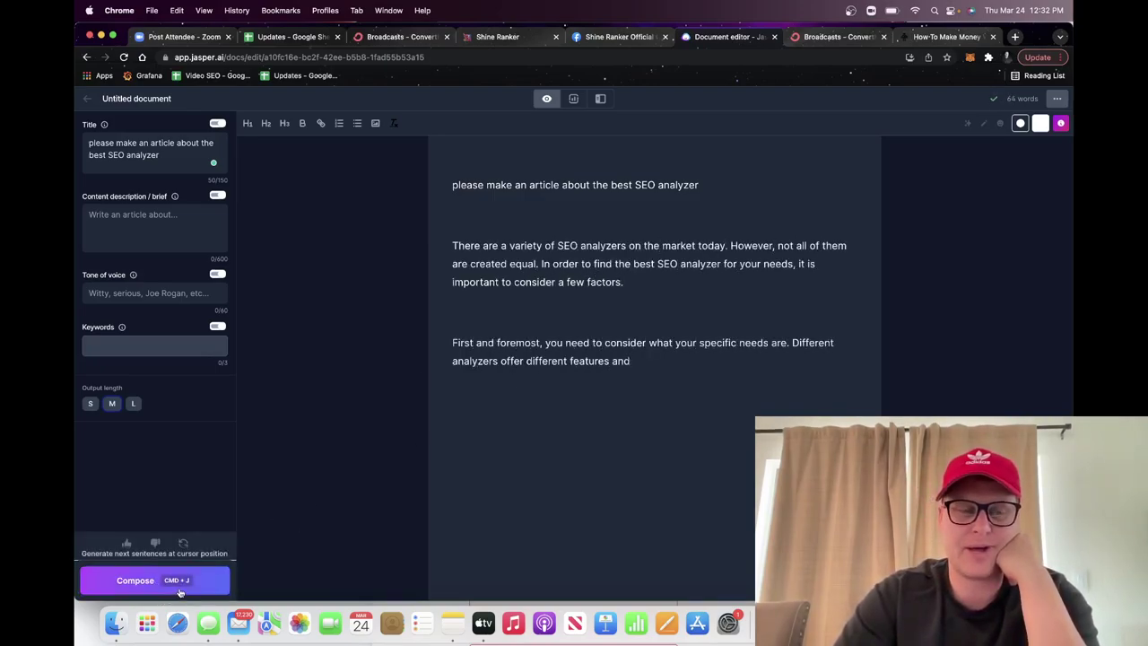
Step: Generate four paragraphs on choosing an SEO analyzer and paste them into Shine Ranker's Content Editor (172 words)
click(178, 585)
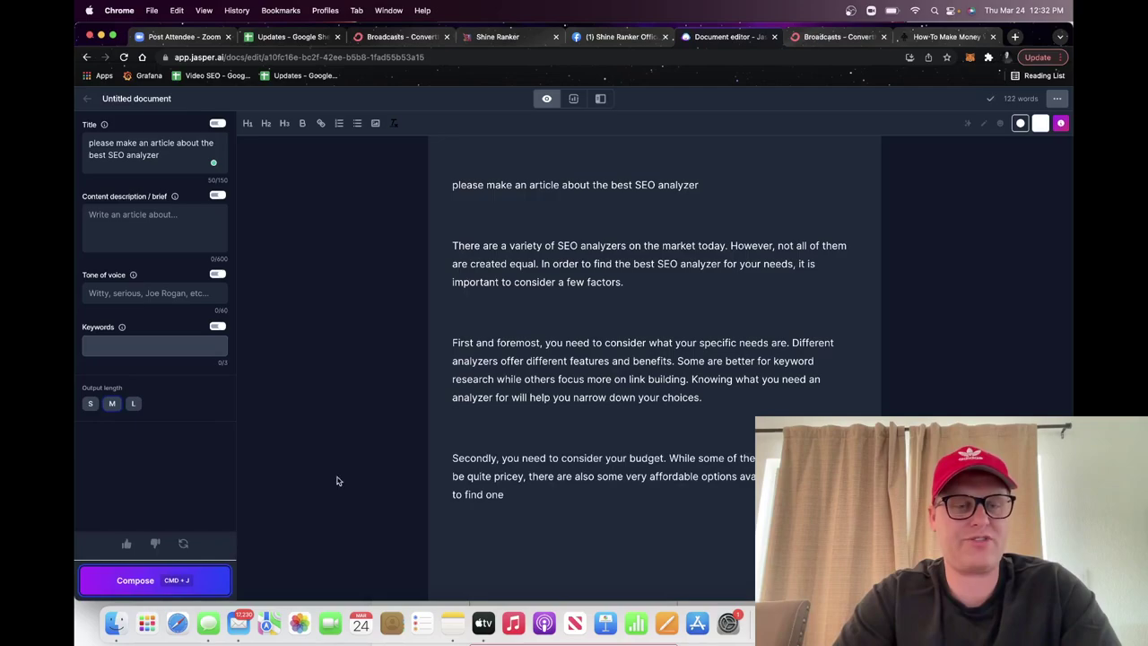
click(189, 579)
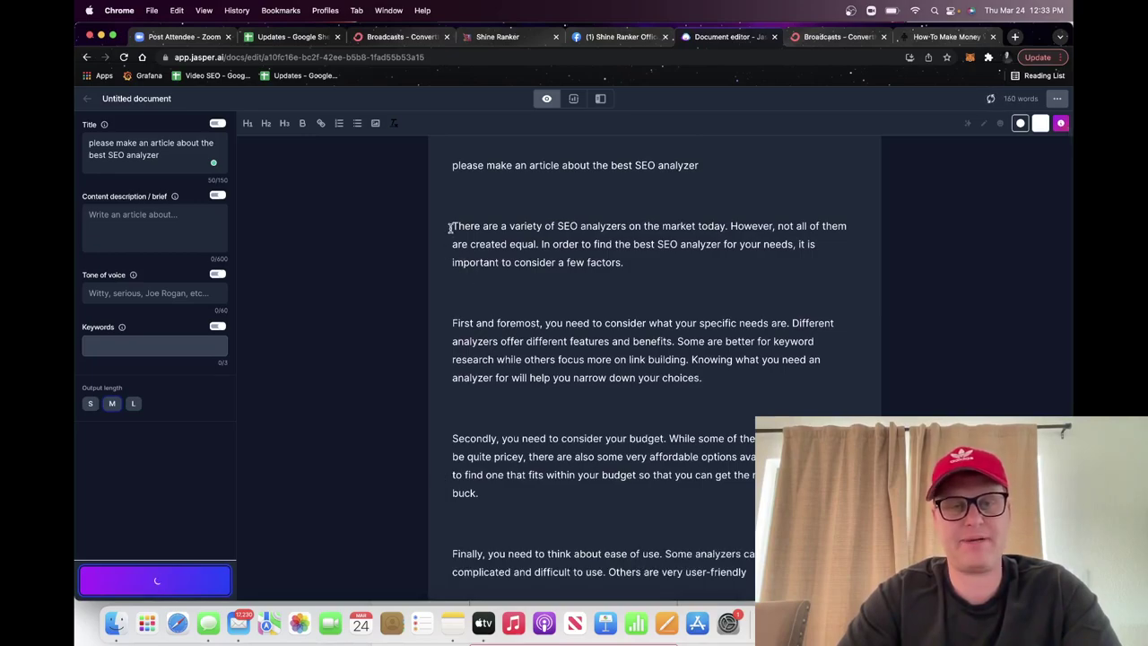
key(super+a)
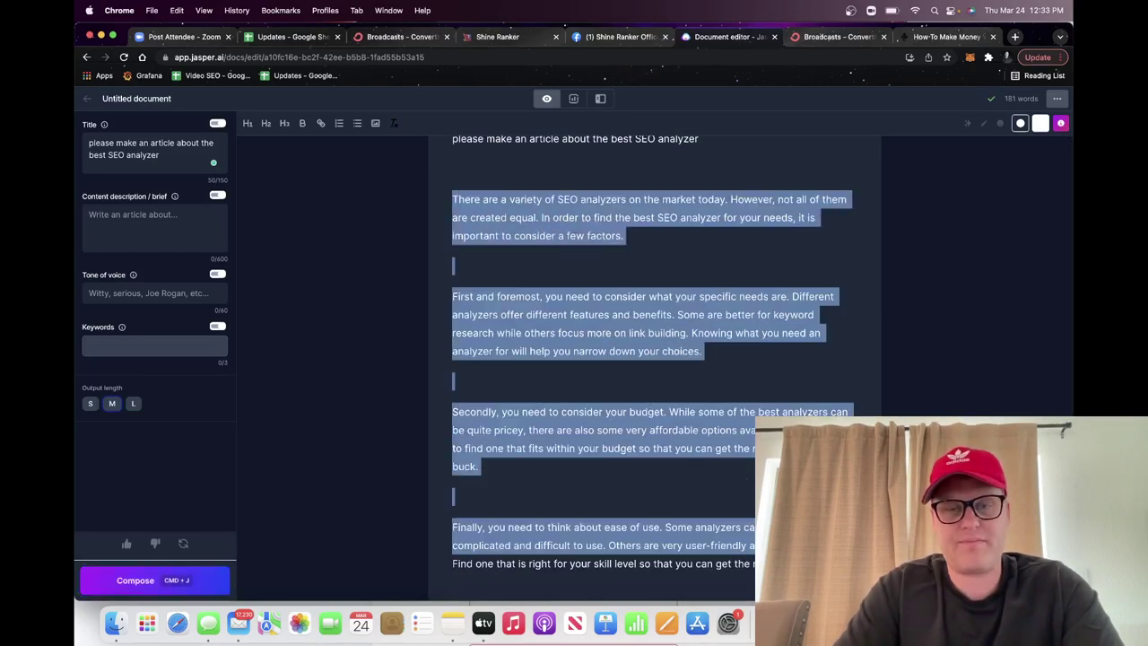
key(super+c)
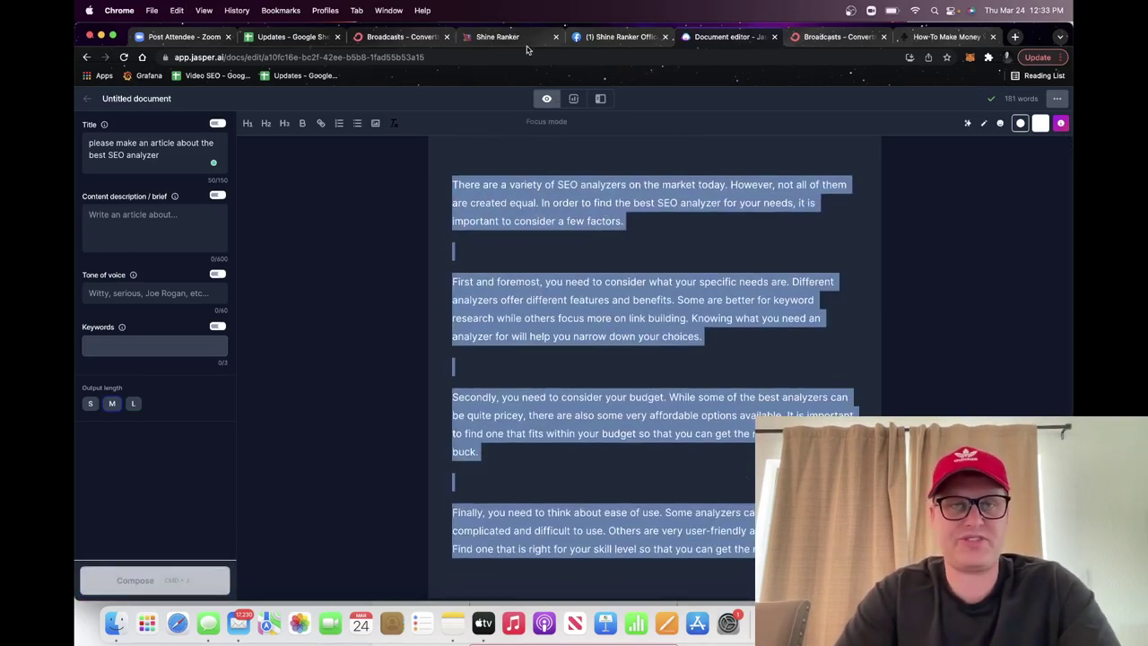
key(super+4)
key(super+v)
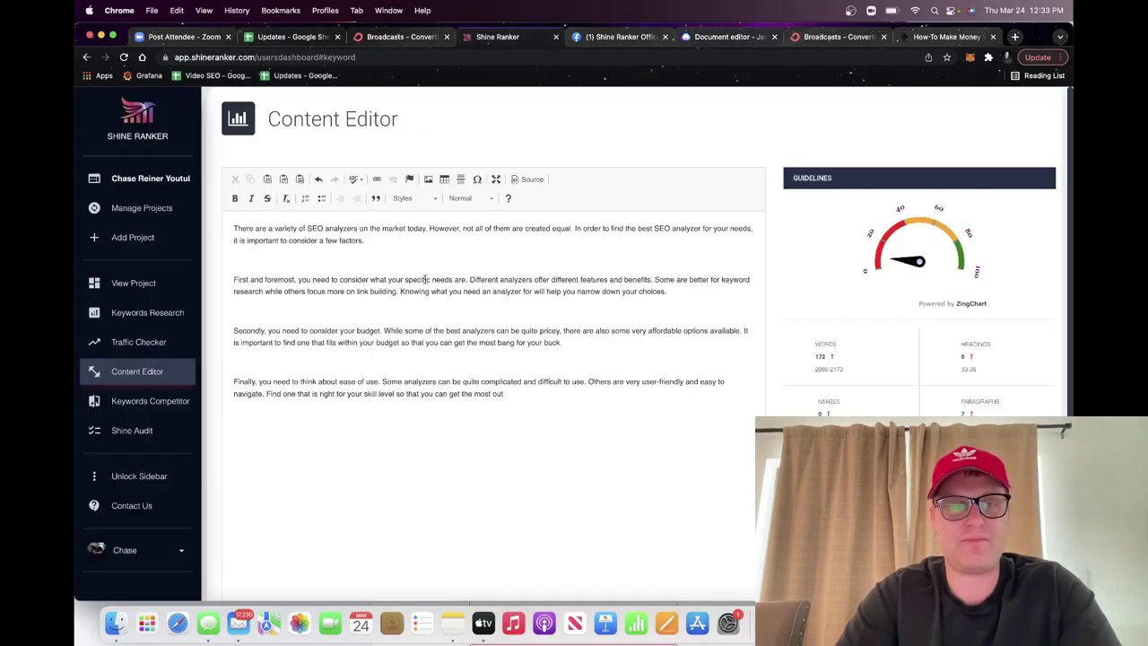
Step: Check the article's content score of 8 and keyword targets, then return to Jasper's Title field
mouse_move(921, 261)
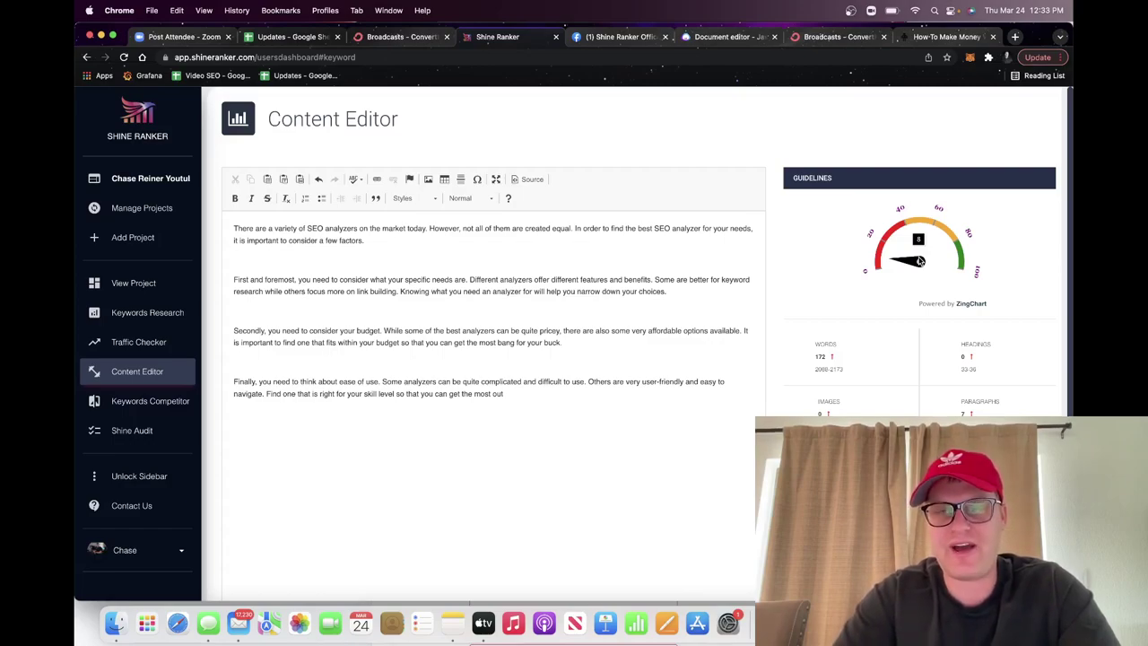
scroll(920, 262, down, 4)
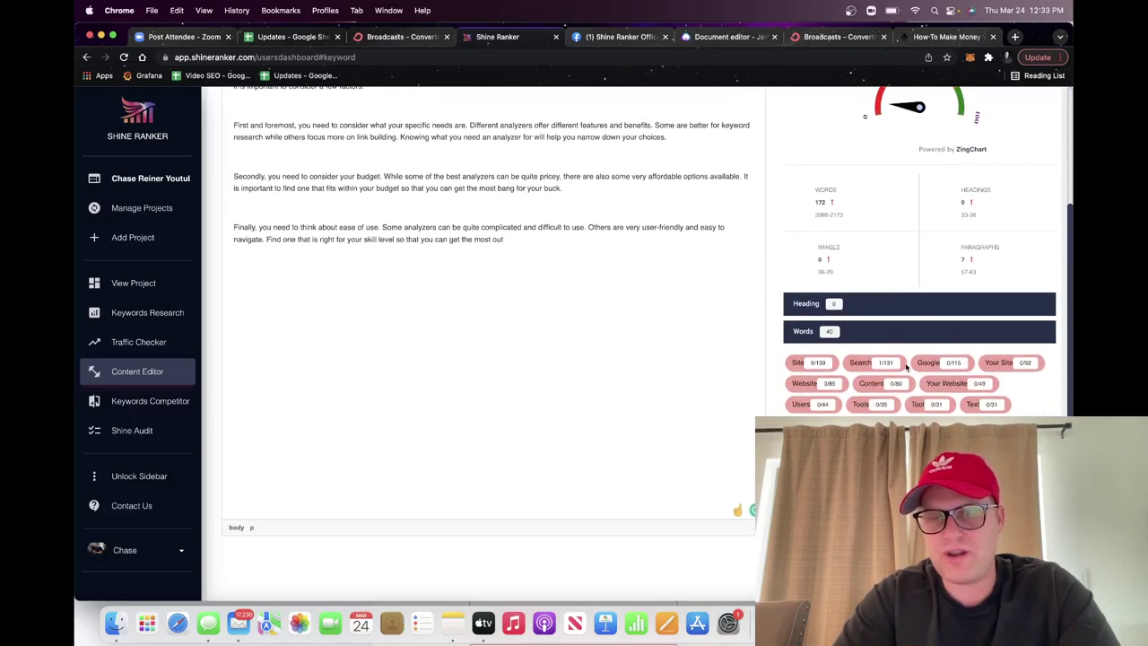
scroll(875, 398, up, 1)
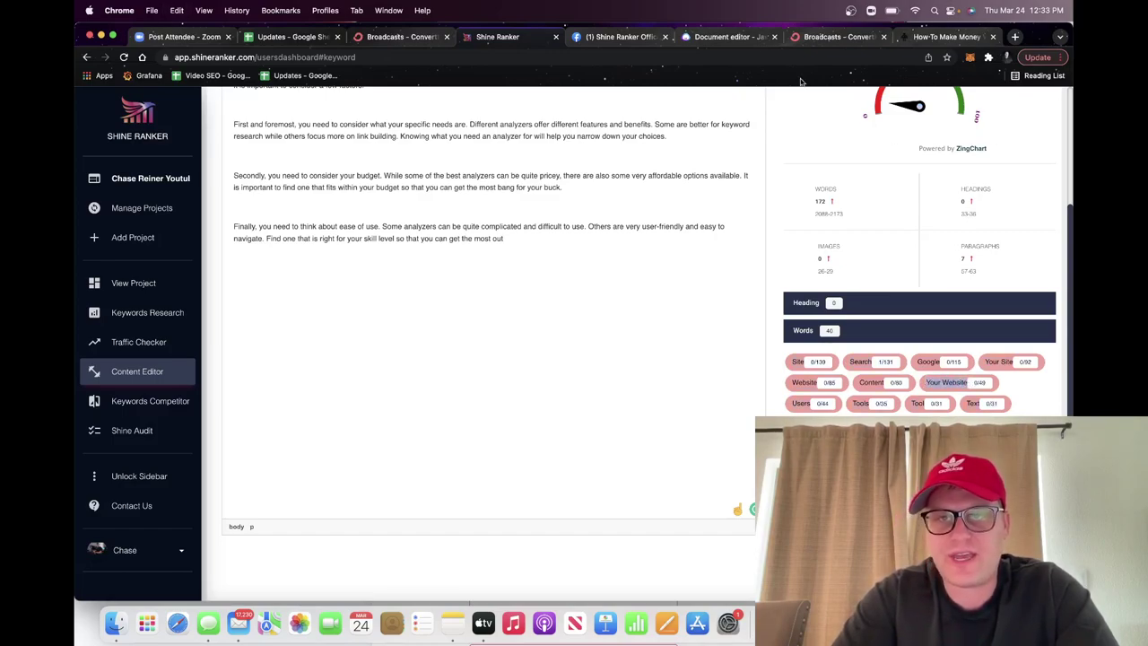
click(729, 37)
click(187, 163)
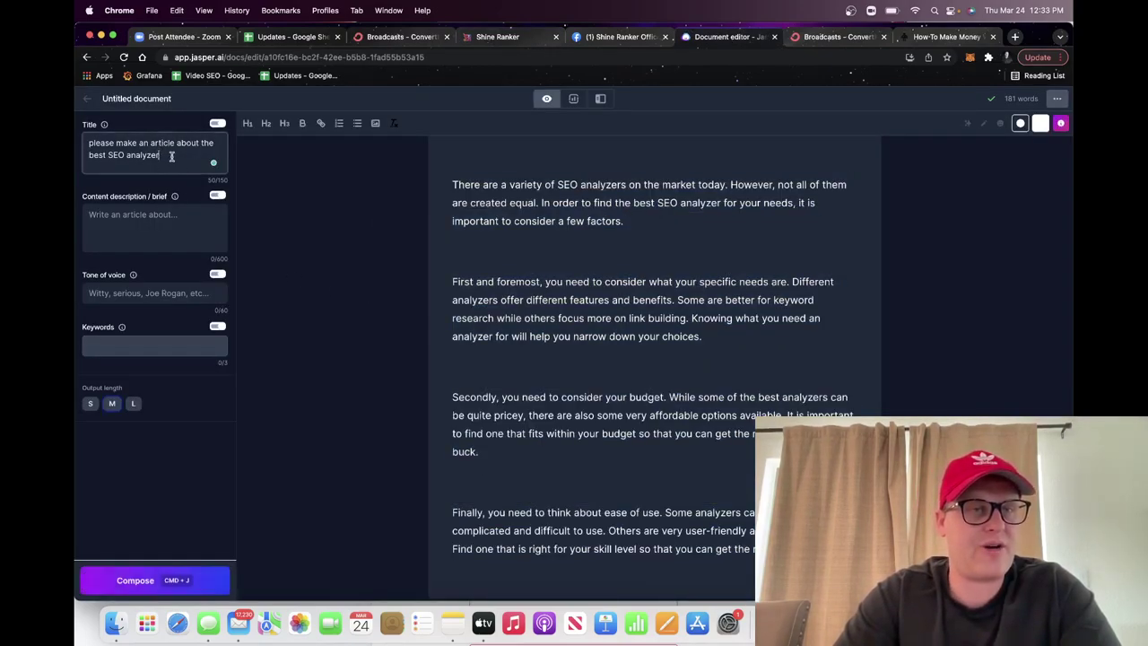
Step: Append 'for Your Website' to the title and extend the article to 298 words
text(f)
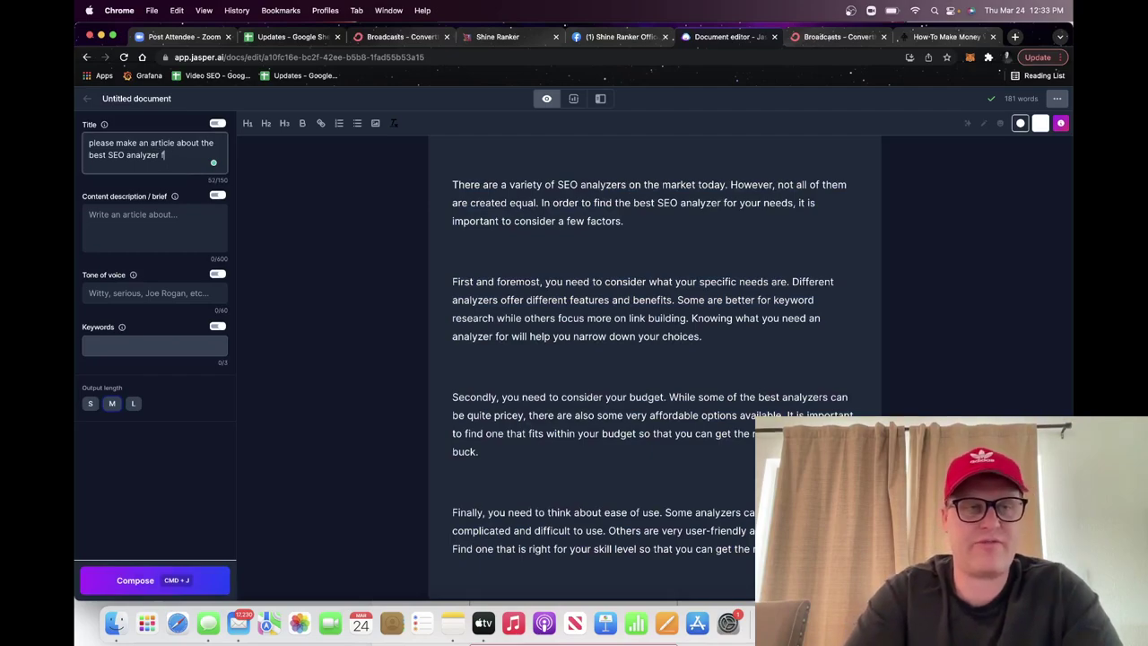
text(or Your Website)
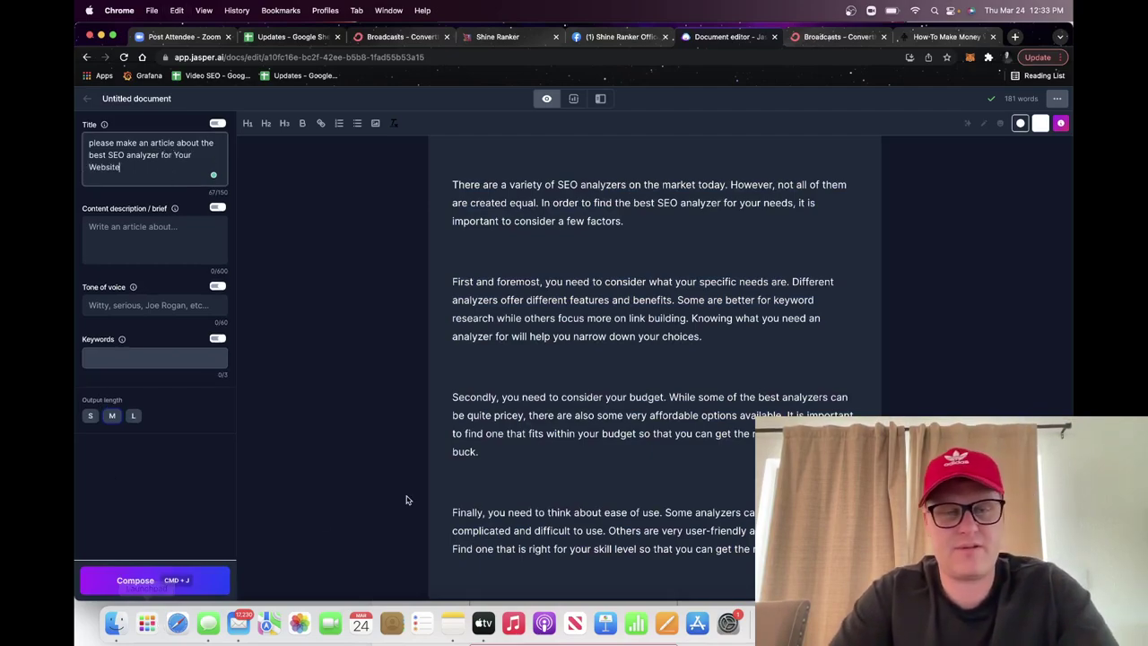
key(super+j)
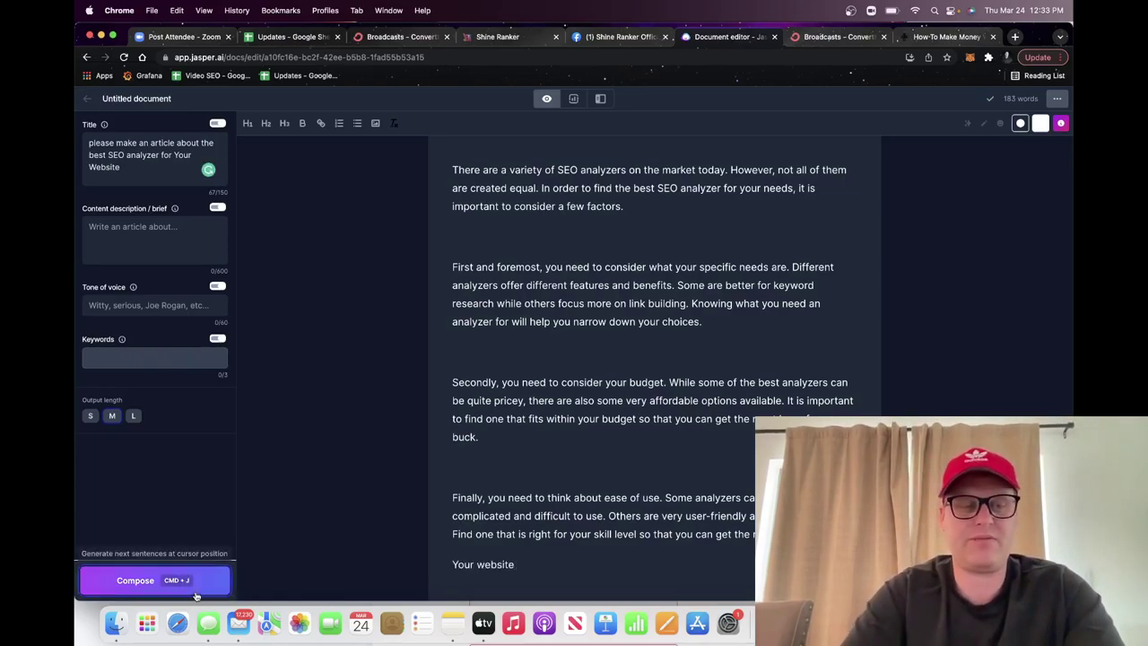
click(154, 581)
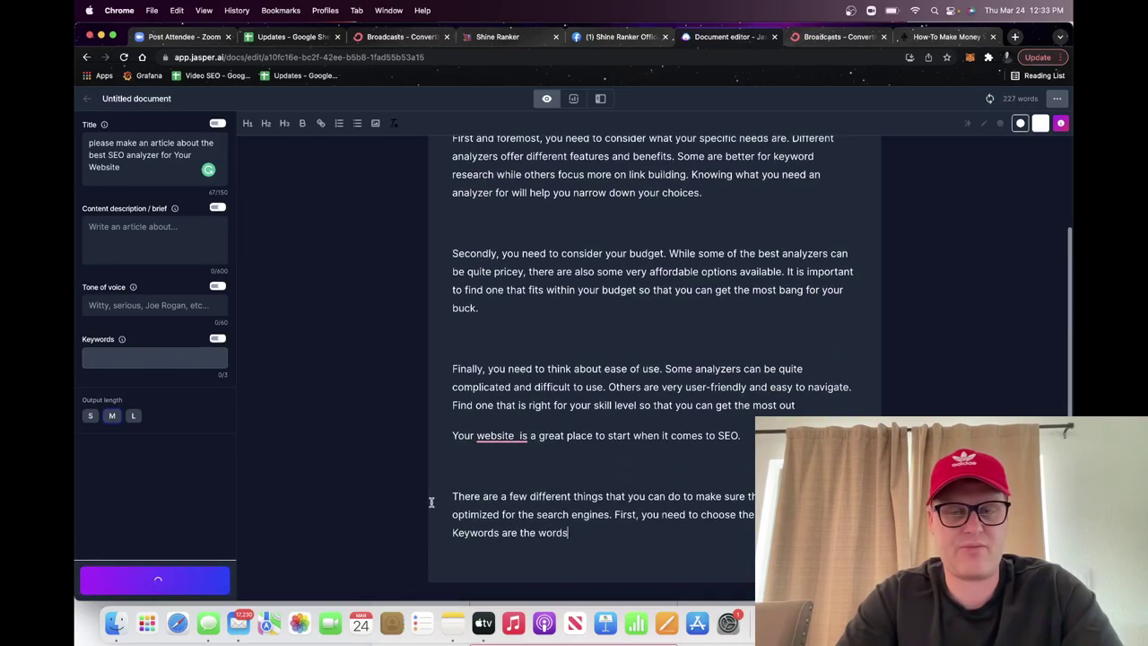
click(175, 580)
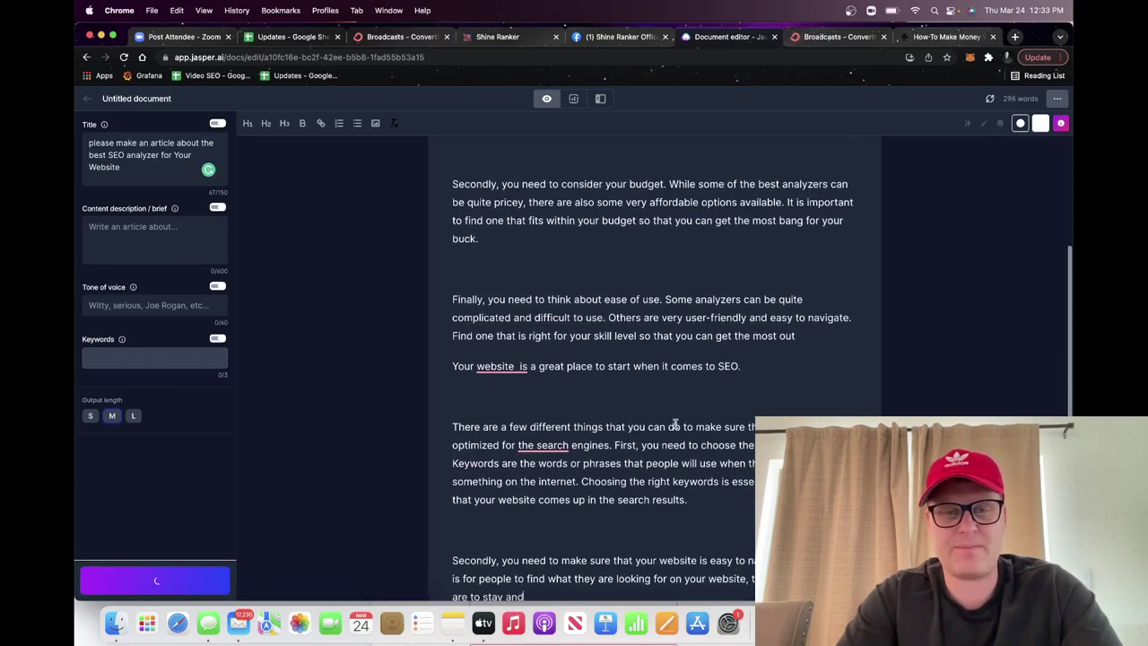
Step: Copy the full Jasper article and select the existing text in Shine Ranker's Content Editor
key(super+a)
key(super+c)
click(498, 37)
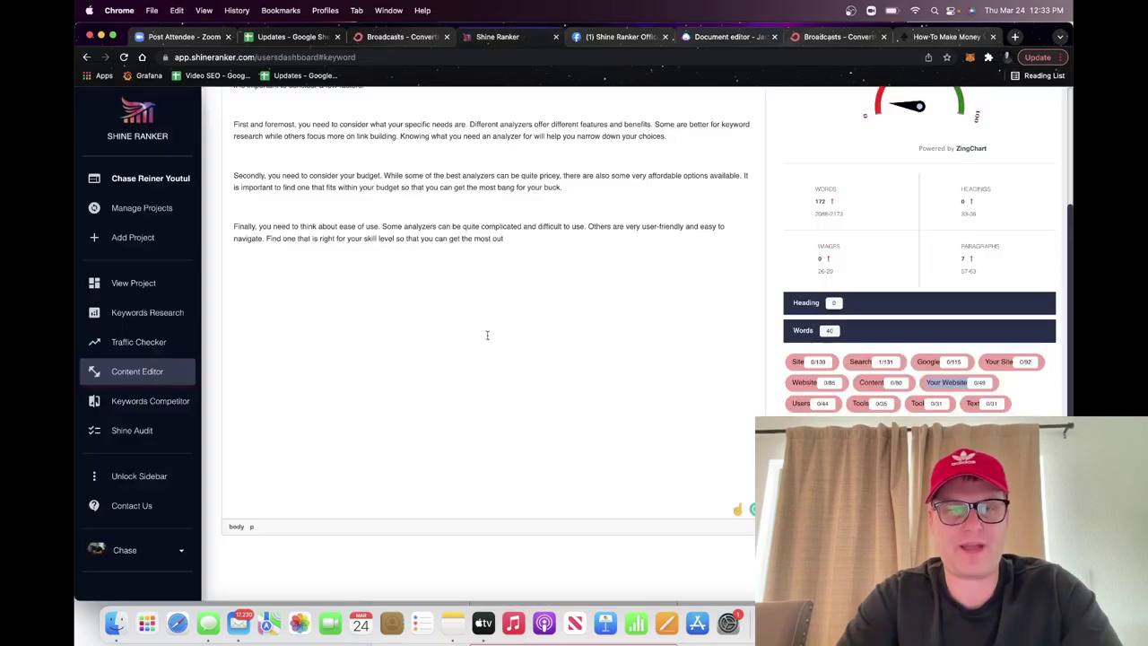
key(super+a)
Step: Replace the editor text with the 303-word, 14-paragraph article, review its keyword counts, then view the money-blogging post
key(super+v)
scroll(511, 387, up, 4)
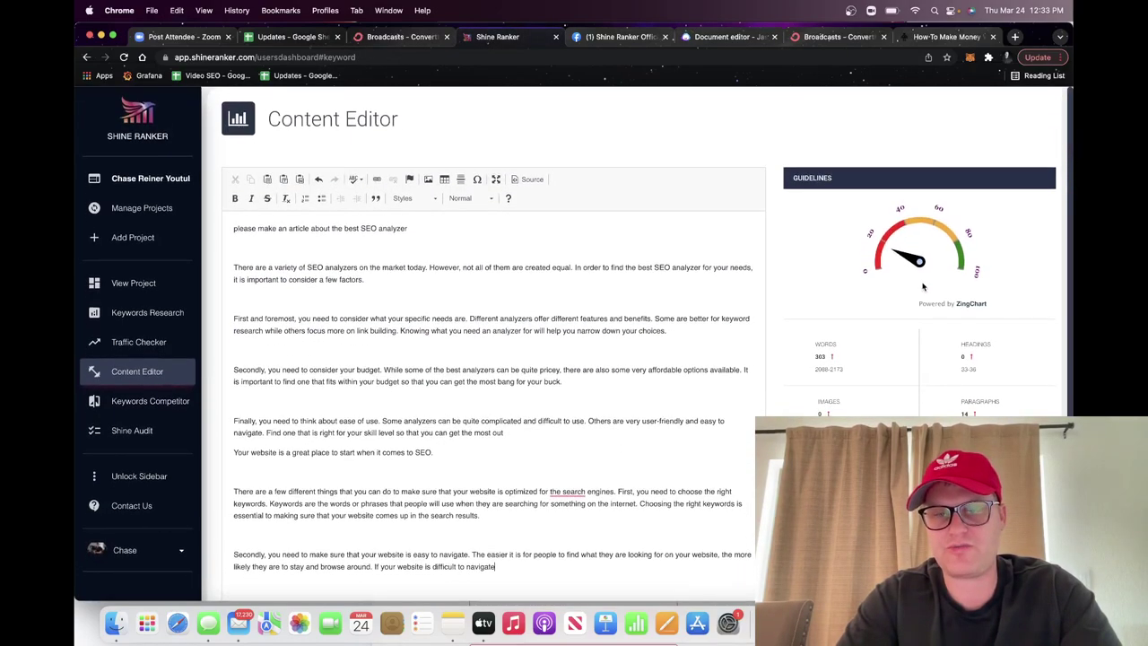
scroll(923, 290, down, 3)
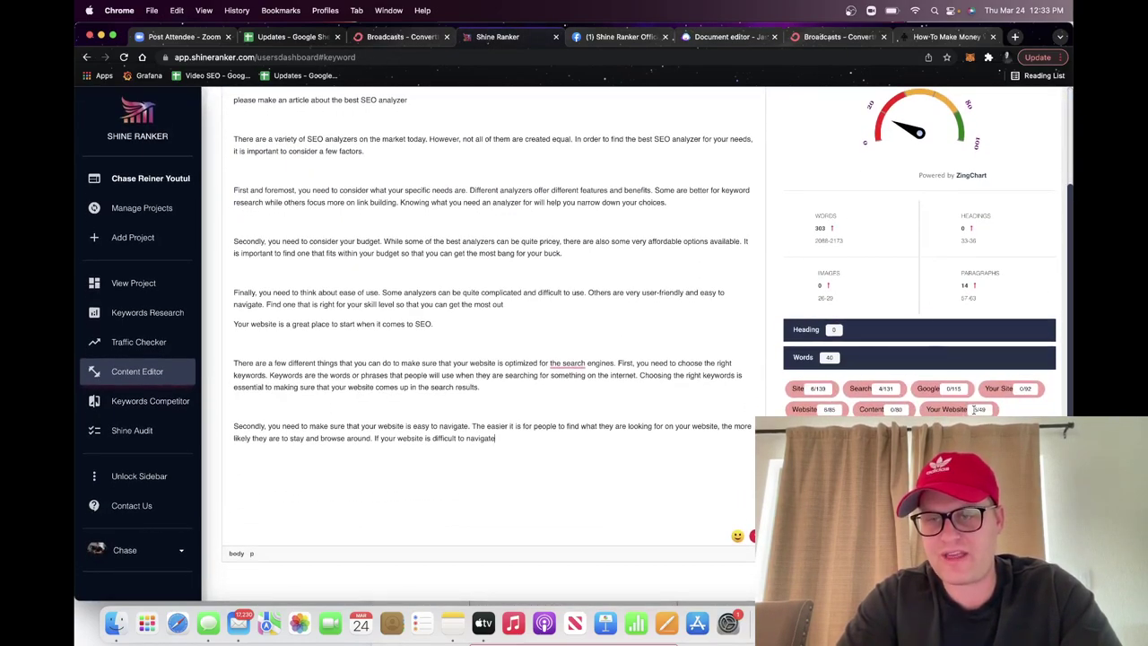
triple_click(973, 409)
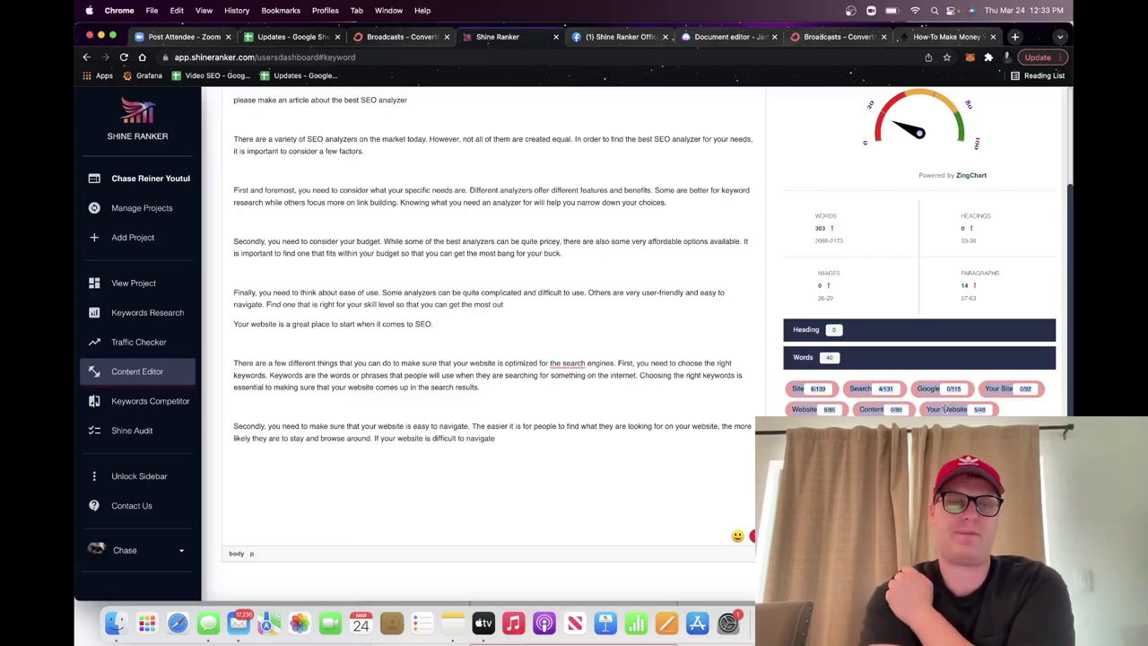
scroll(853, 273, up, 3)
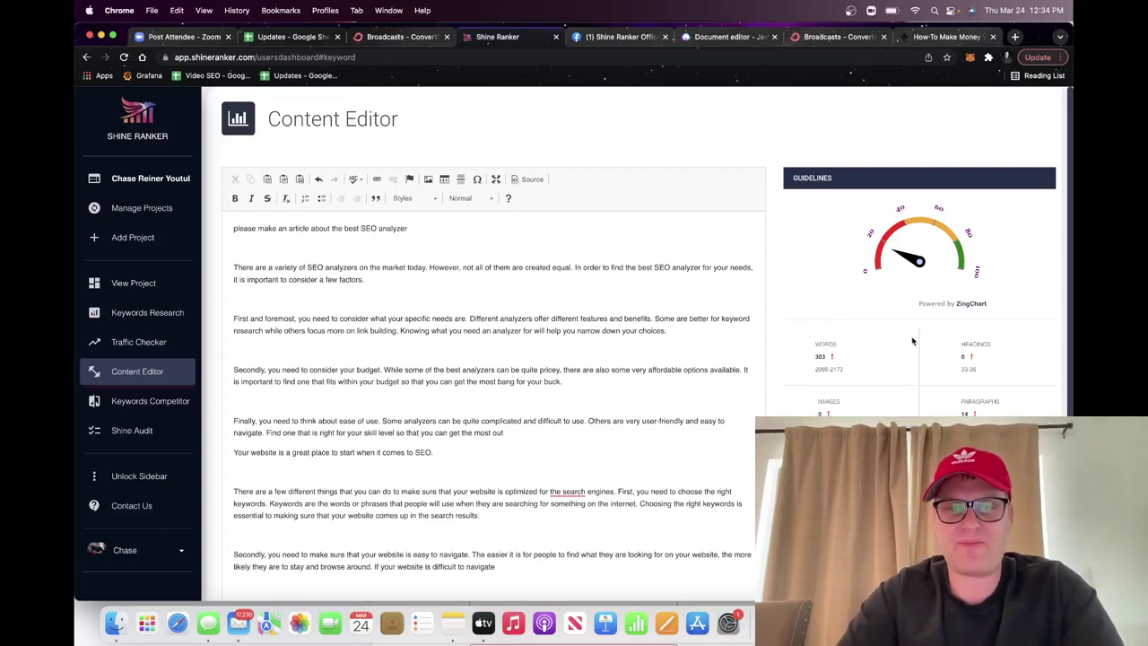
key(super+a)
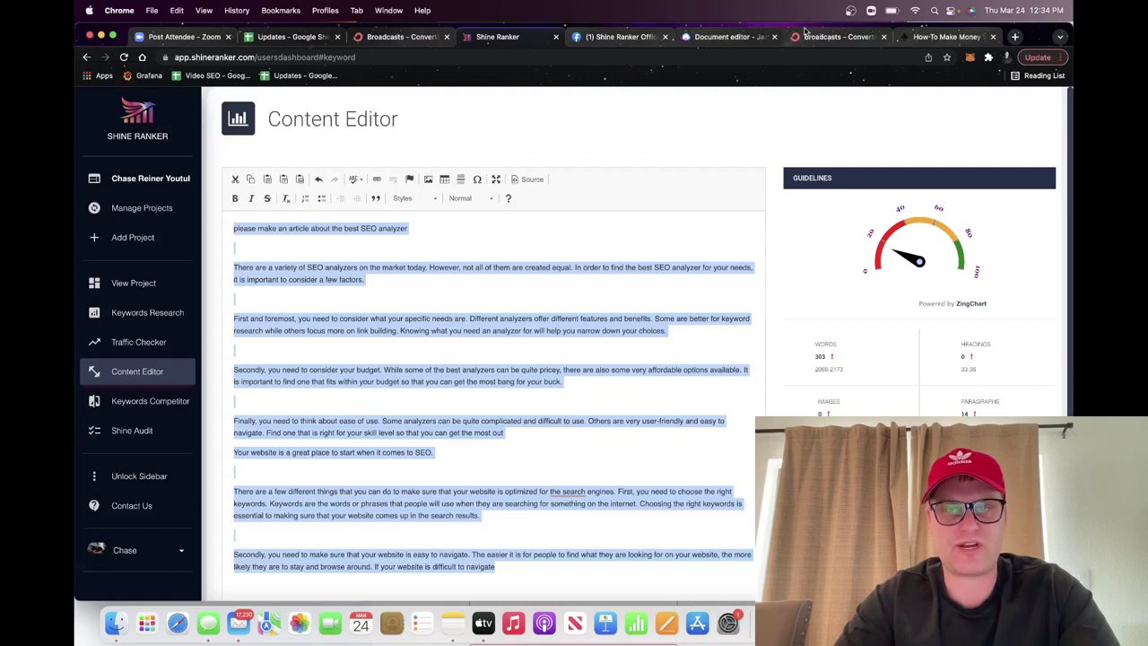
click(938, 42)
scroll(593, 378, down, 5)
Step: Load shineranker.com in a new tab and scroll to its footer
scroll(593, 378, up, 2)
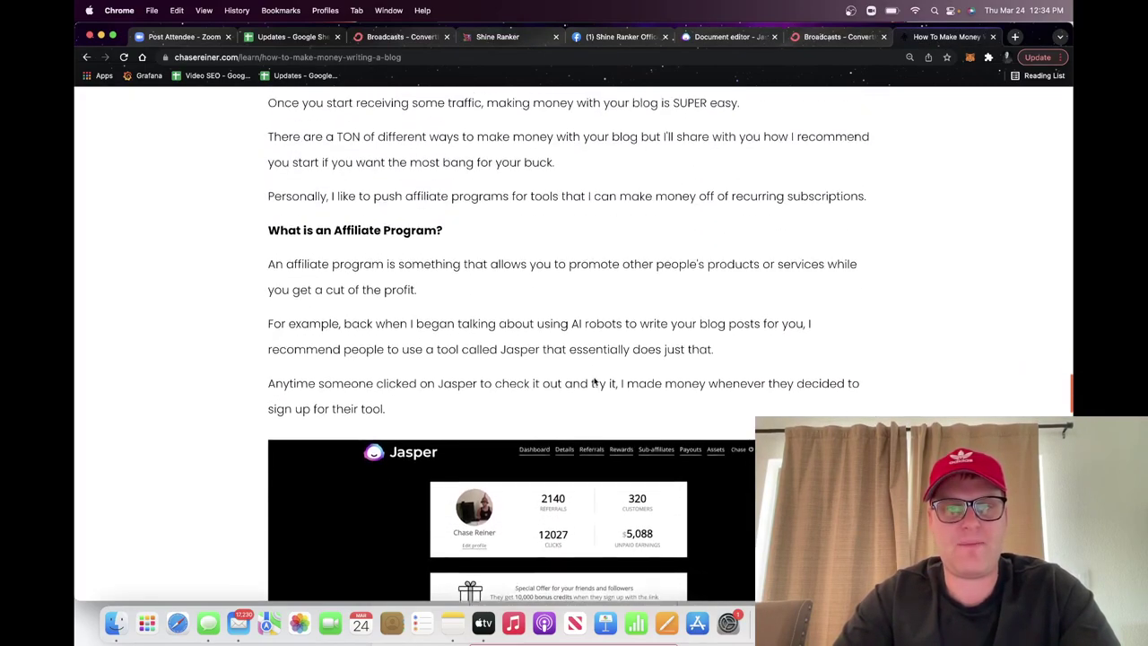
scroll(593, 378, down, 4)
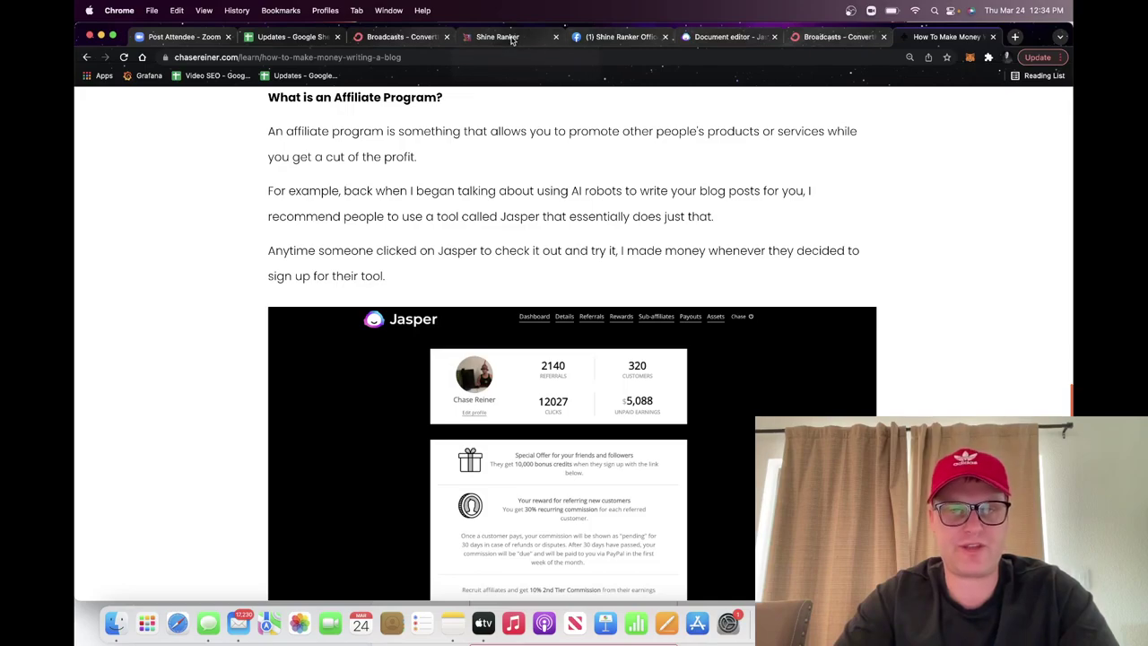
click(1017, 35)
text(shineranker.com)
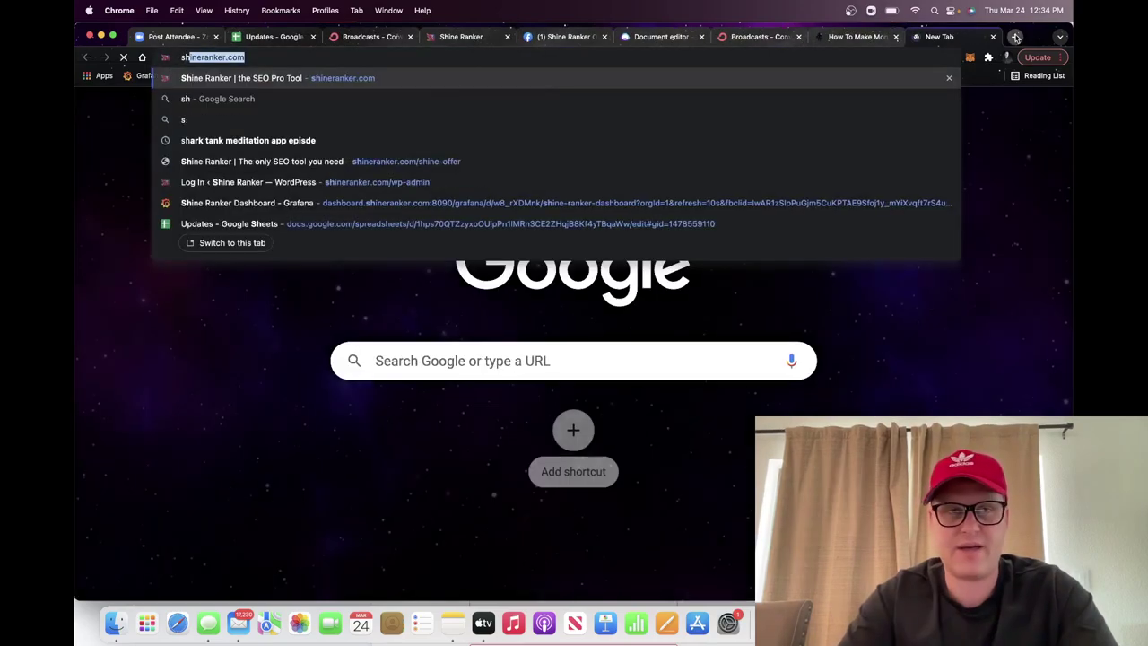
key(Return)
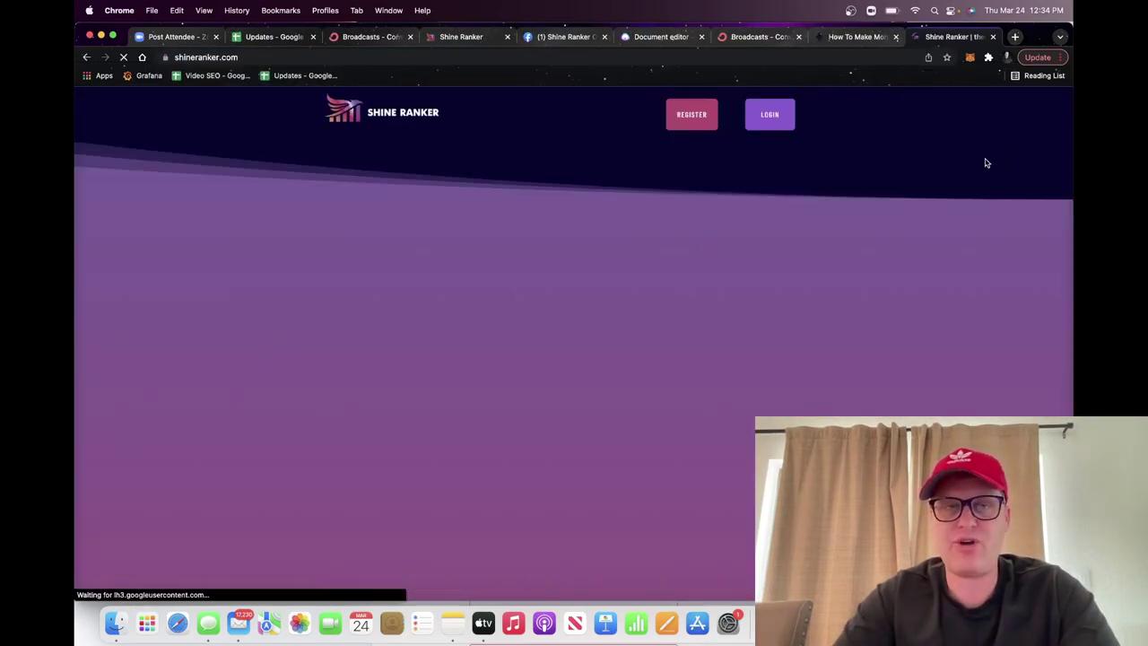
scroll(939, 236, down, 15)
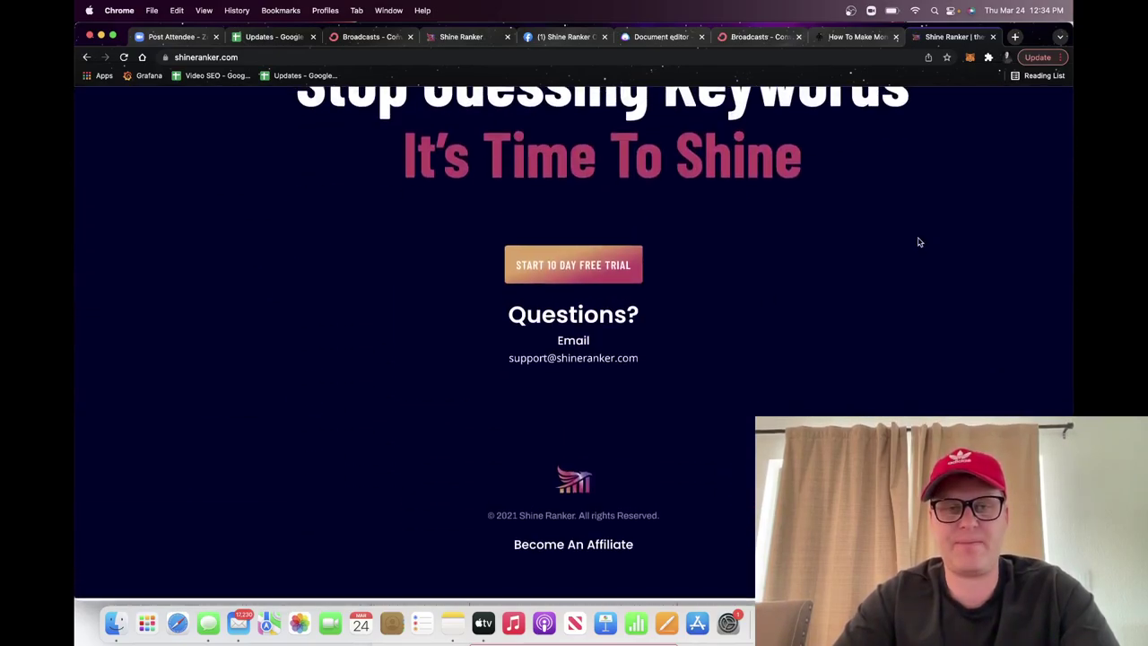
Step: Sign up for a Shine Ranker affiliate account, filling in the email address and first name
click(585, 555)
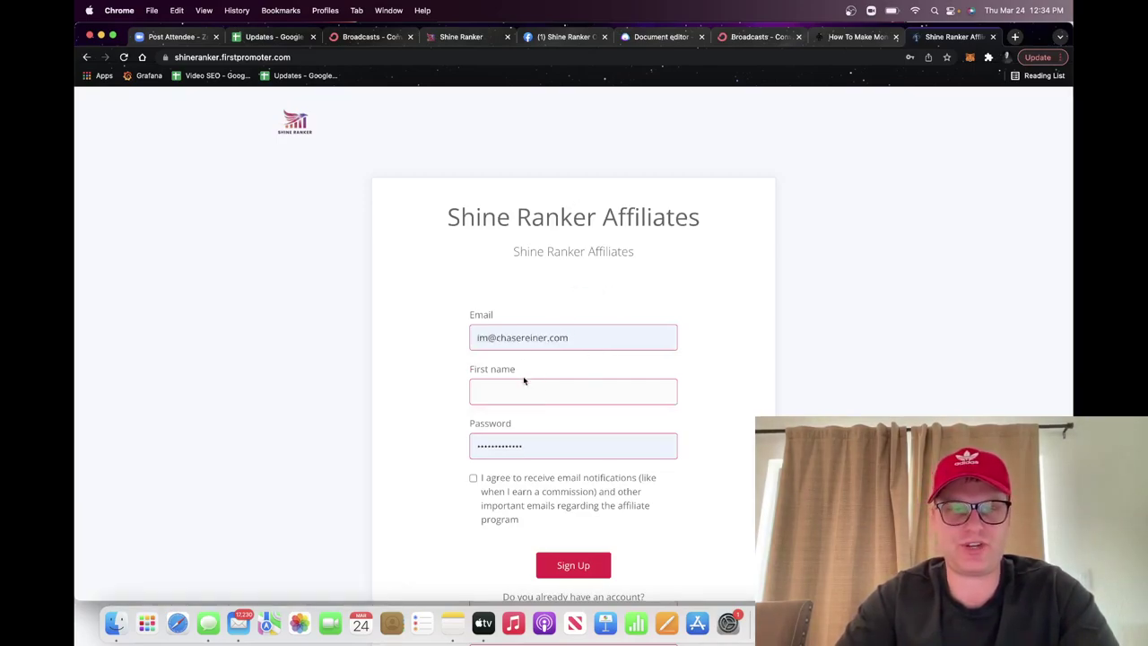
drag(488, 338, 457, 343)
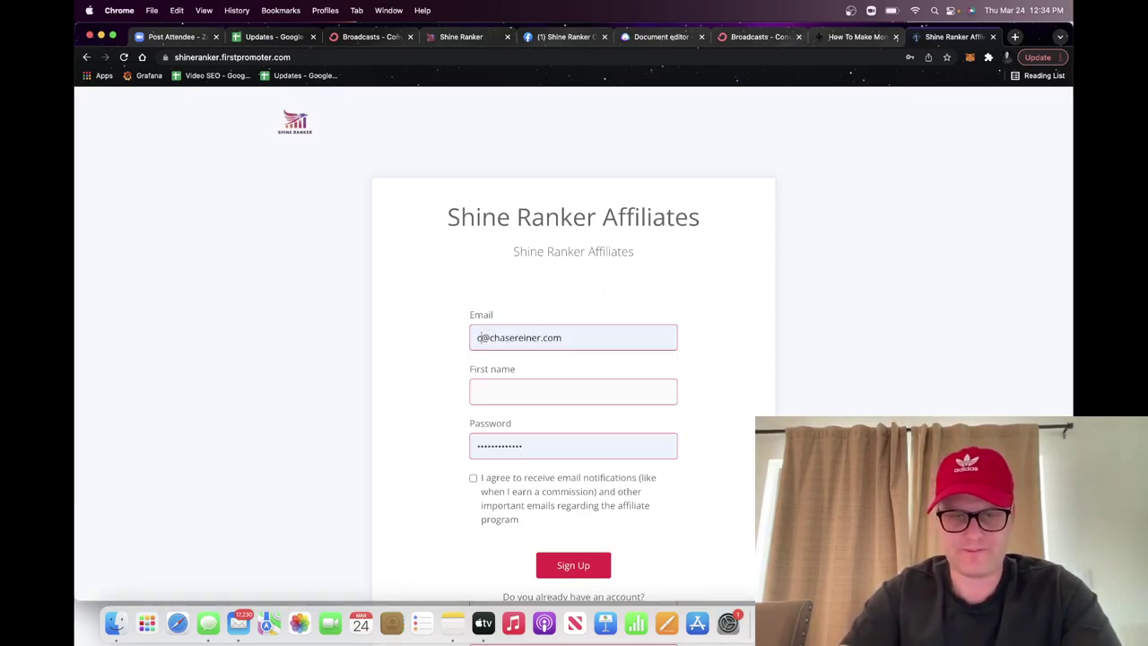
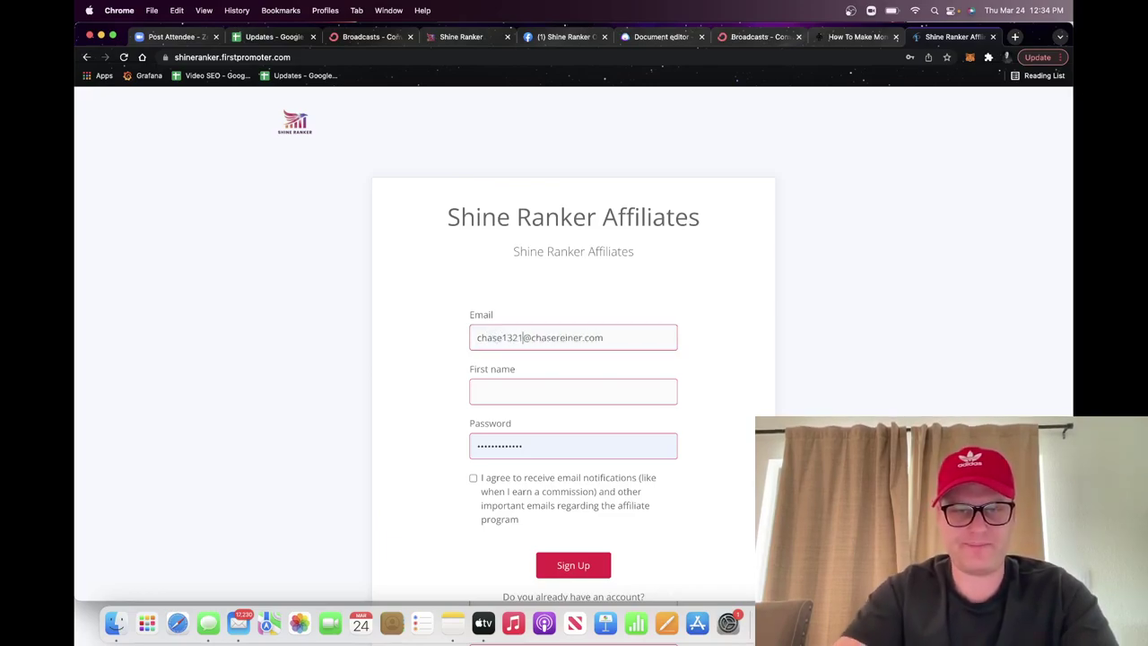
key(Tab)
text(chase)
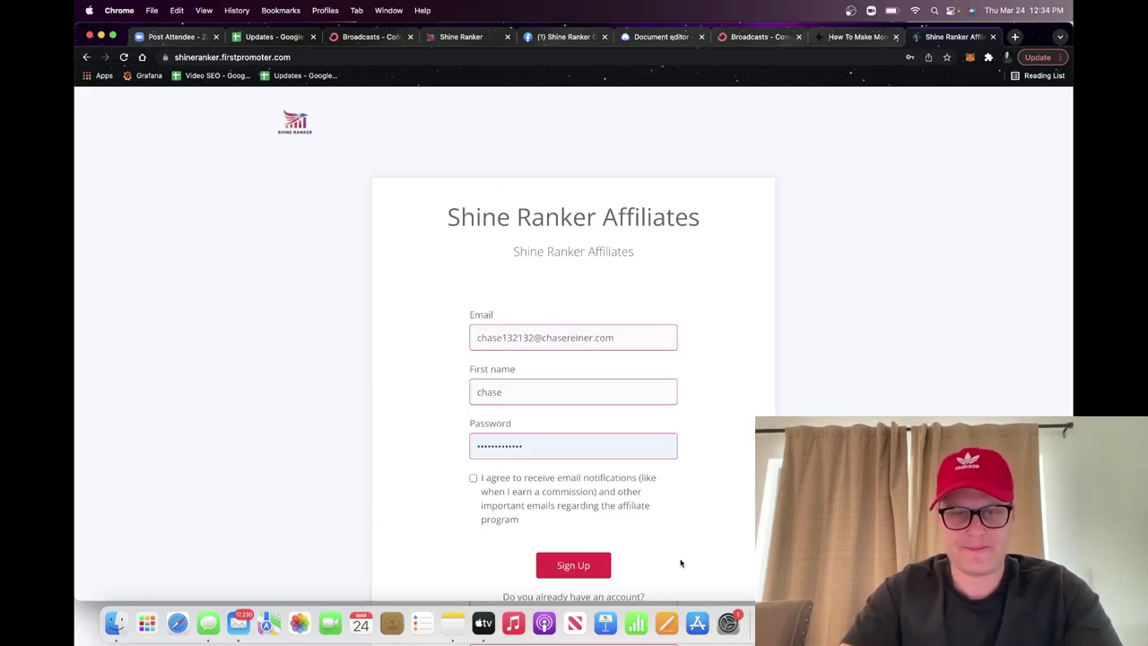
click(598, 563)
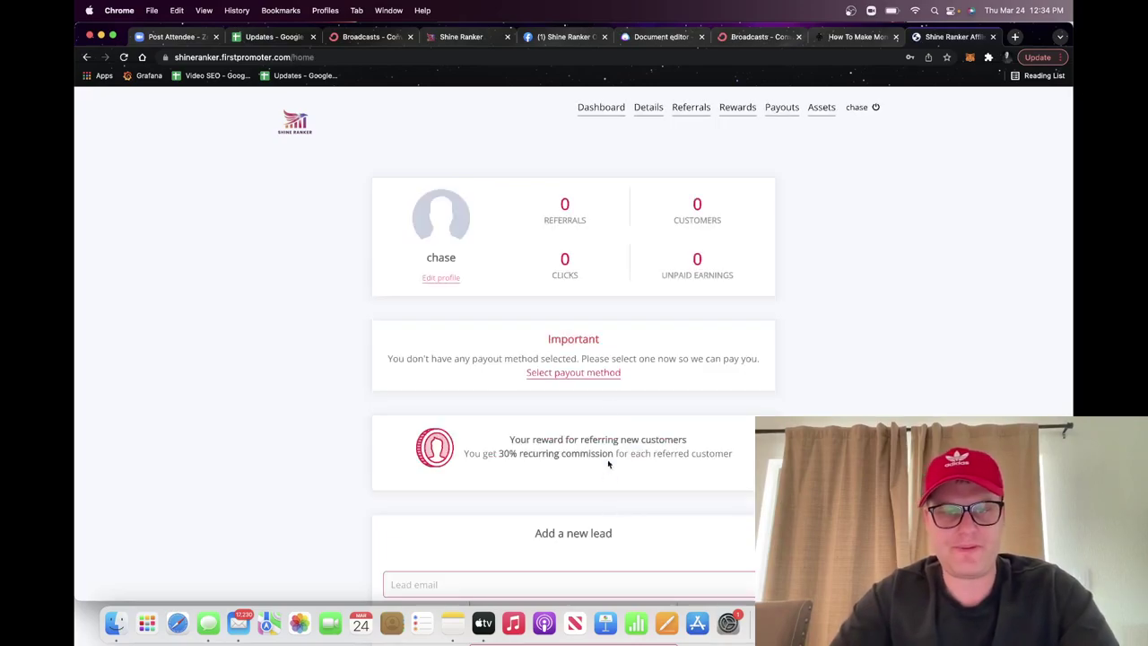
scroll(610, 358, down, 5)
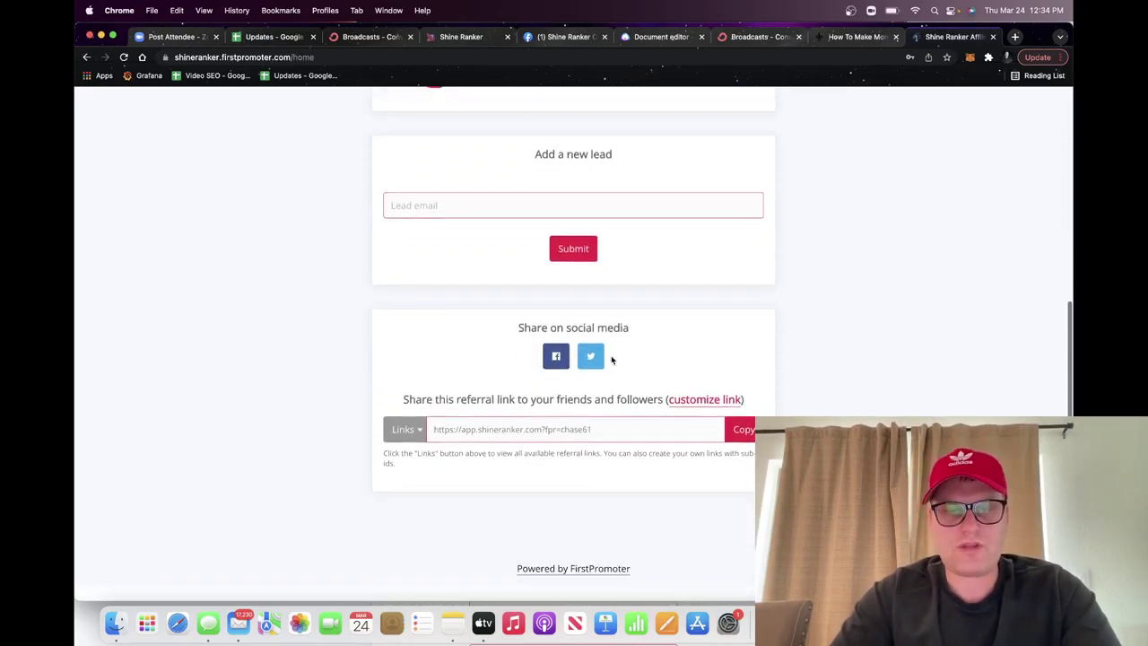
click(728, 446)
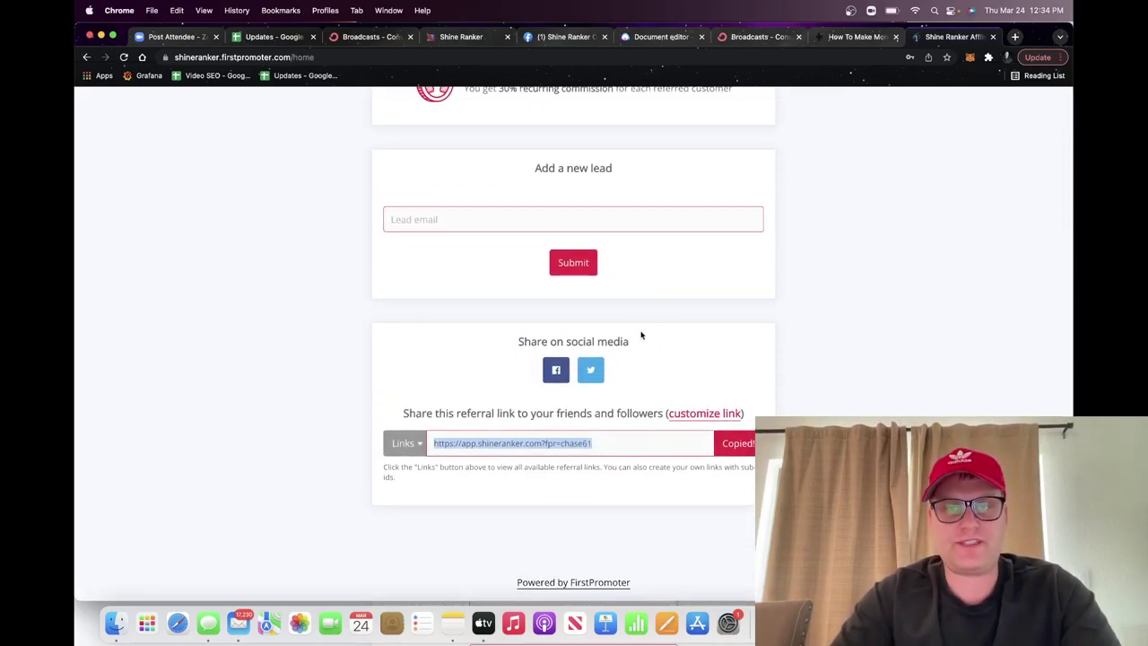
click(836, 37)
scroll(673, 240, up, 20)
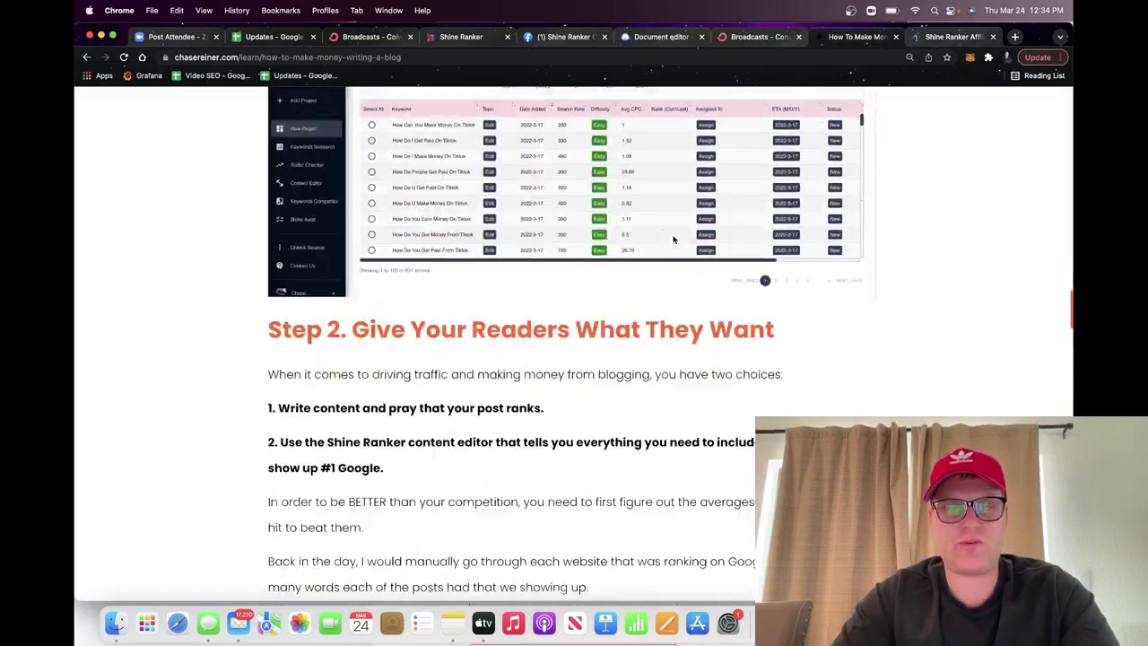
scroll(674, 240, up, 10)
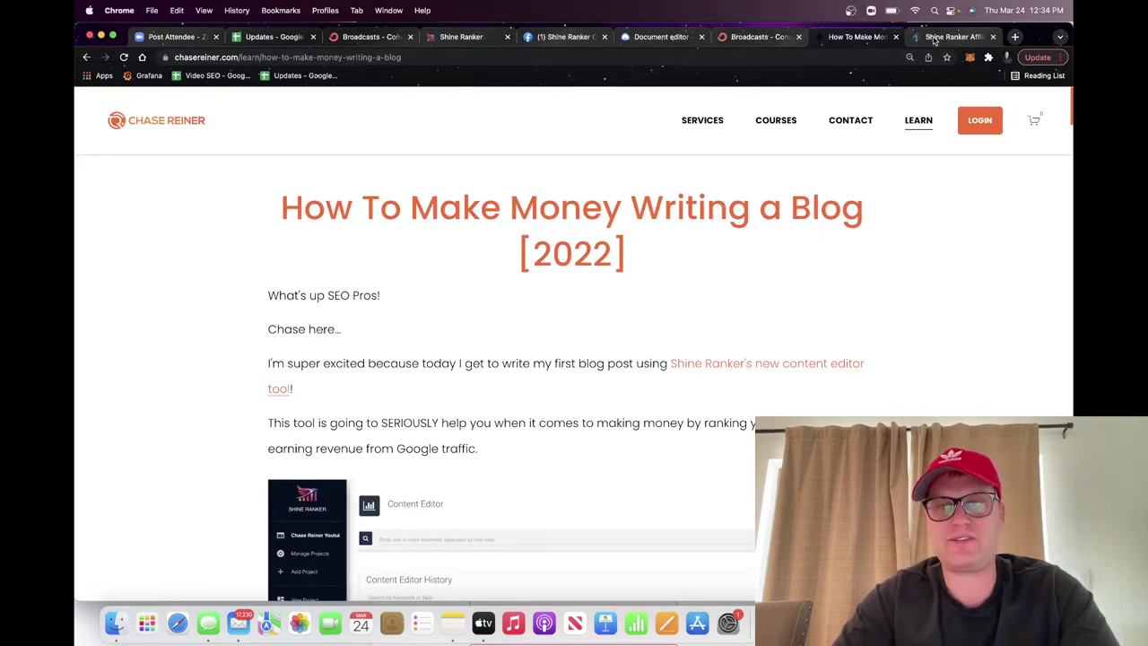
click(934, 40)
scroll(620, 269, up, 5)
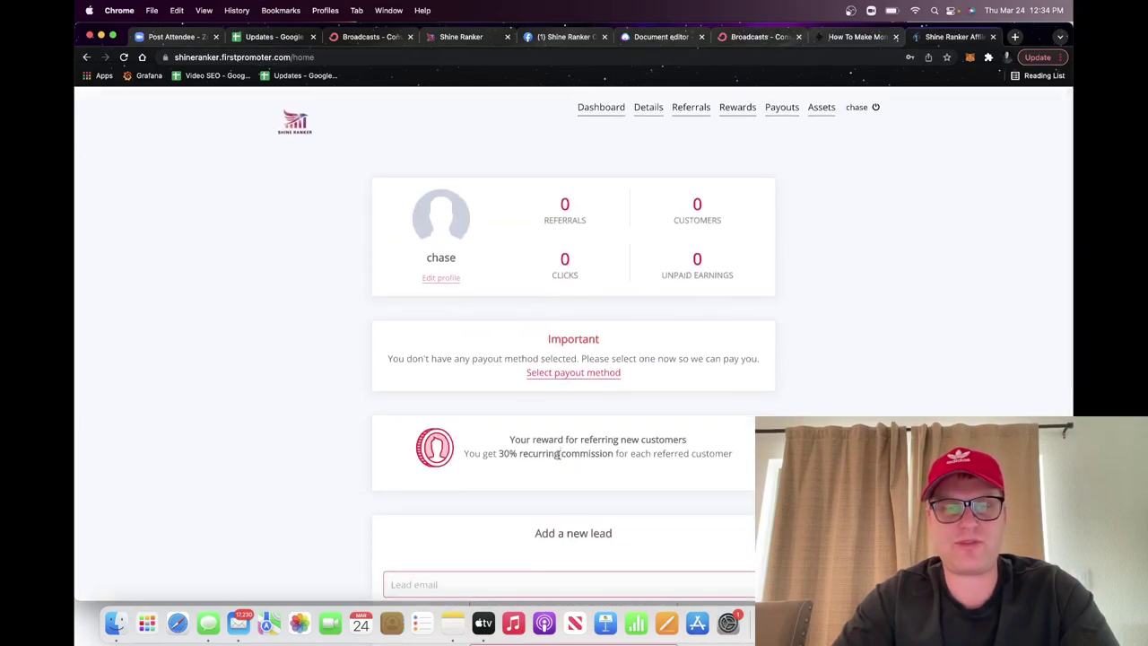
triple_click(559, 455)
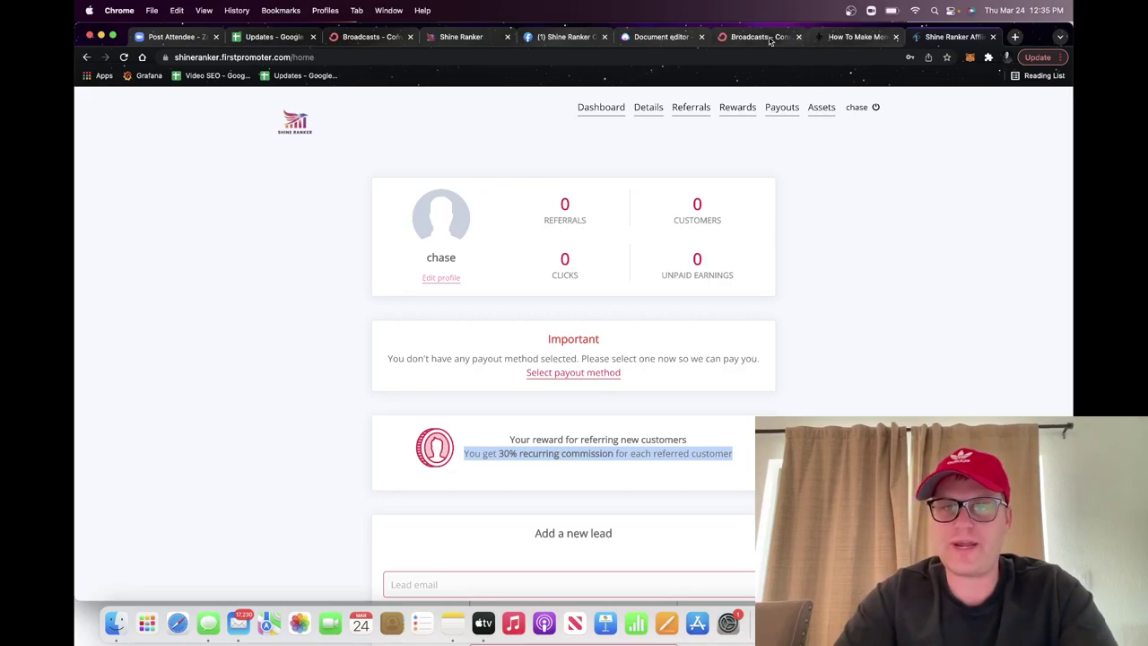
scroll(679, 237, down, 1)
scroll(679, 238, up, 1)
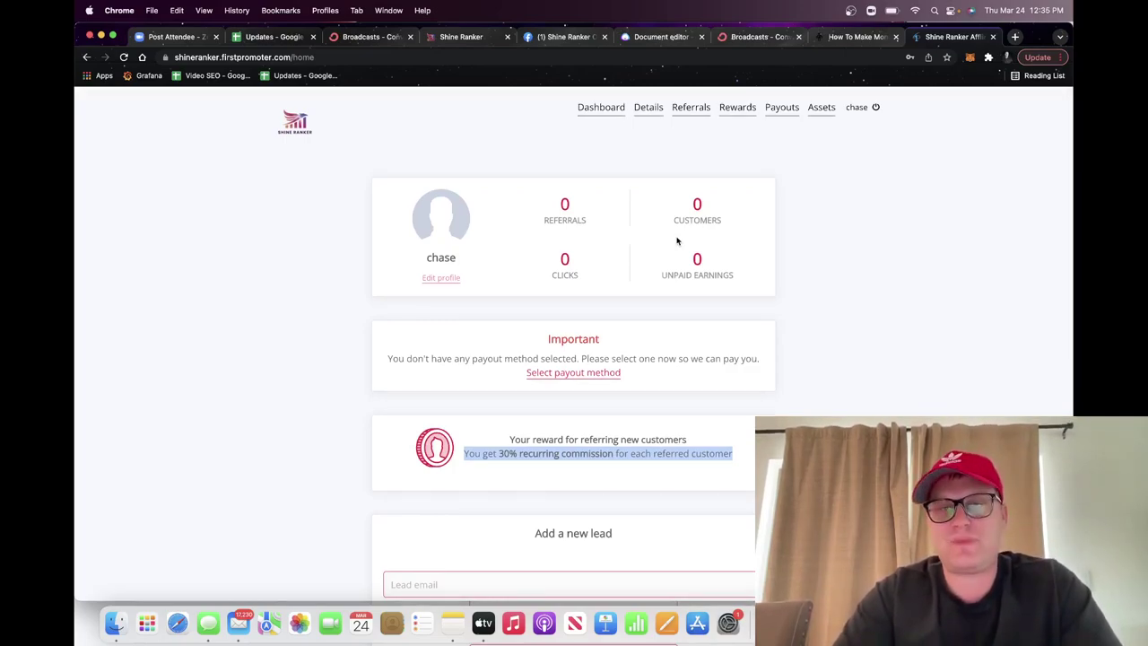
click(471, 37)
Step: Review the site's Shine Audit results, then return to the 'How To Make Money Writing a Blog' post
scroll(437, 211, down, 1)
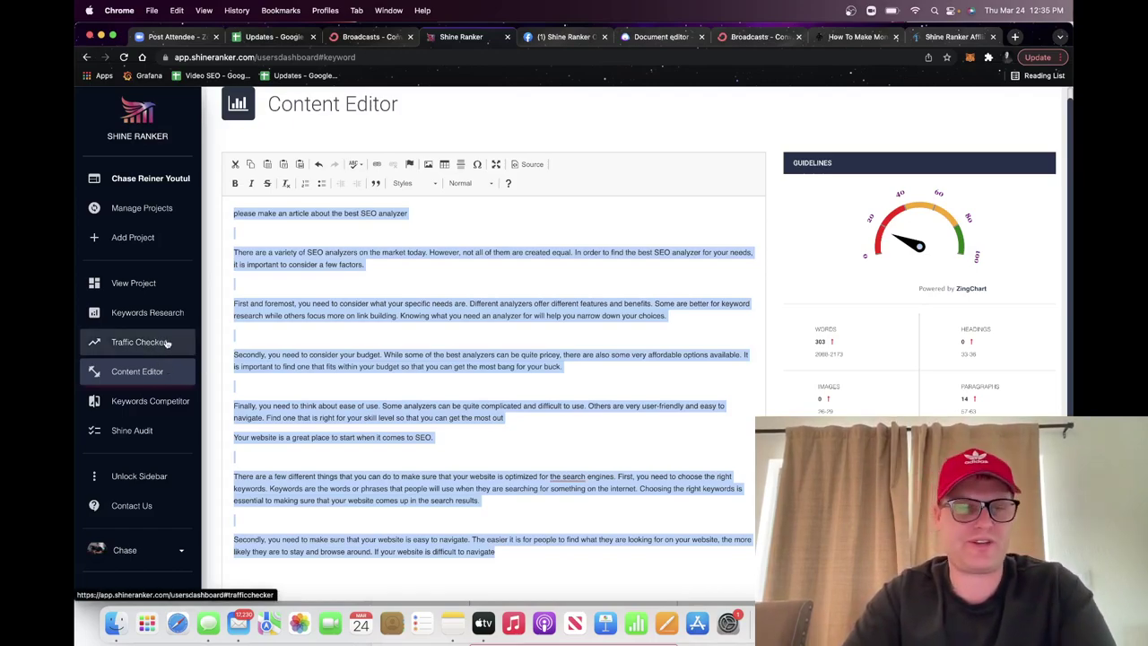
click(143, 430)
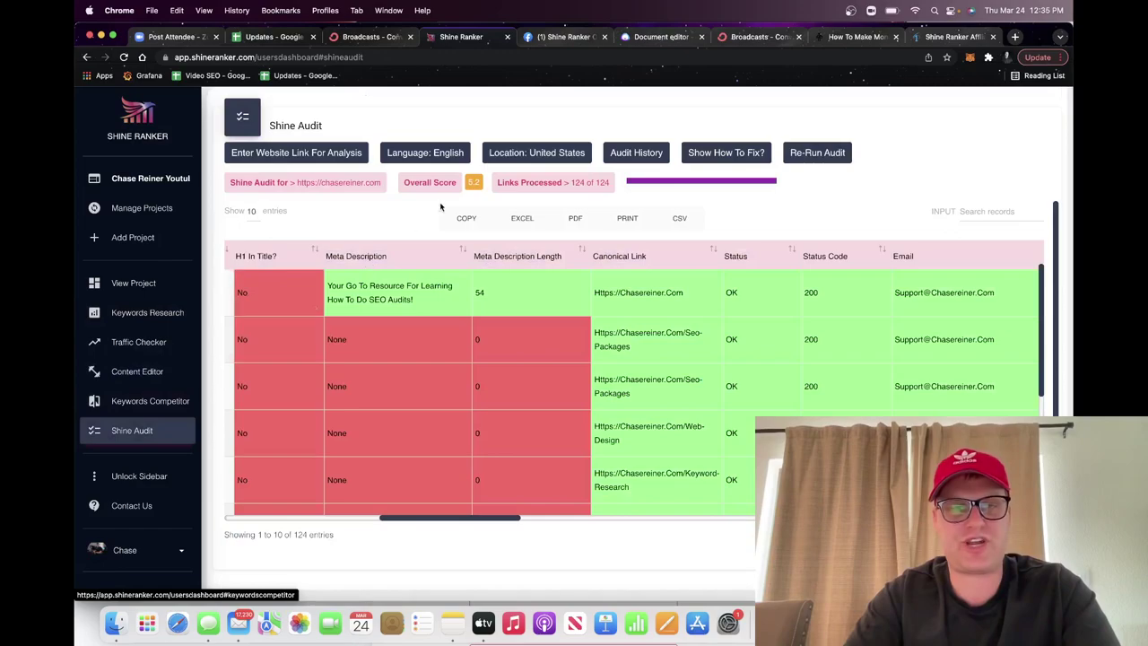
scroll(454, 308, left, 10)
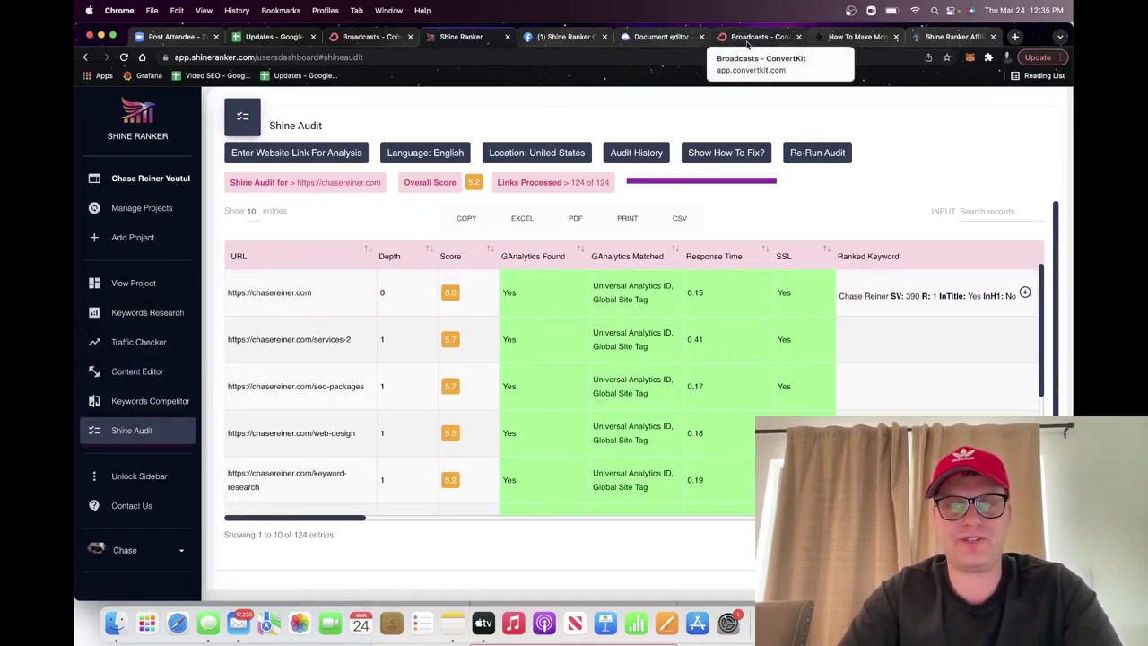
click(884, 37)
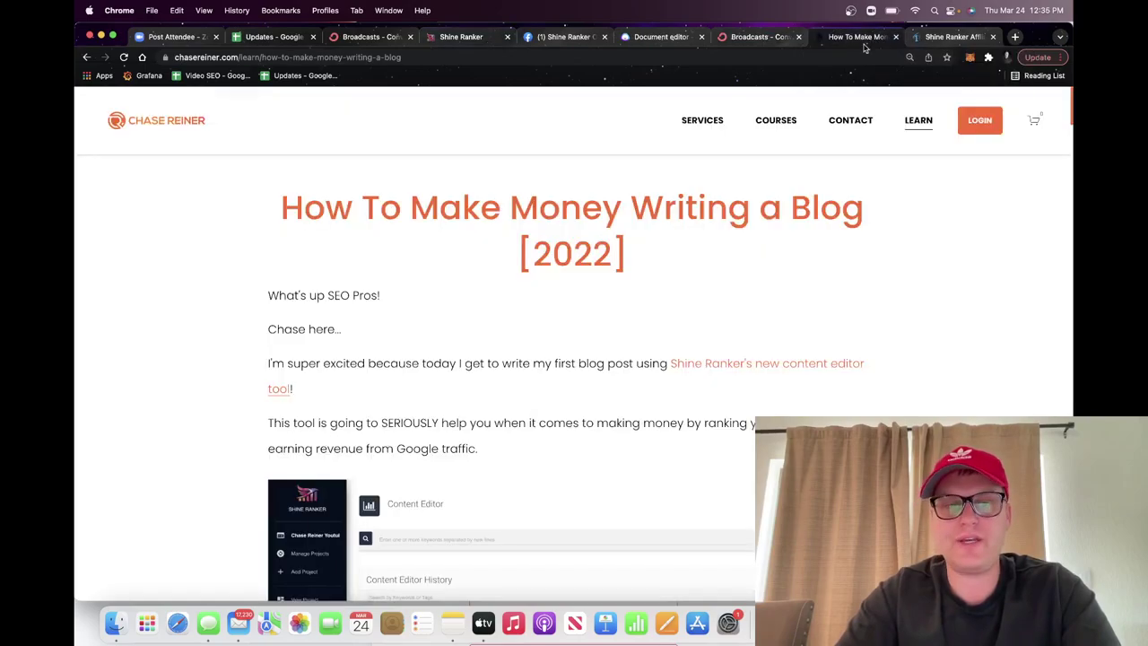
scroll(669, 287, down, 15)
scroll(669, 287, down, 20)
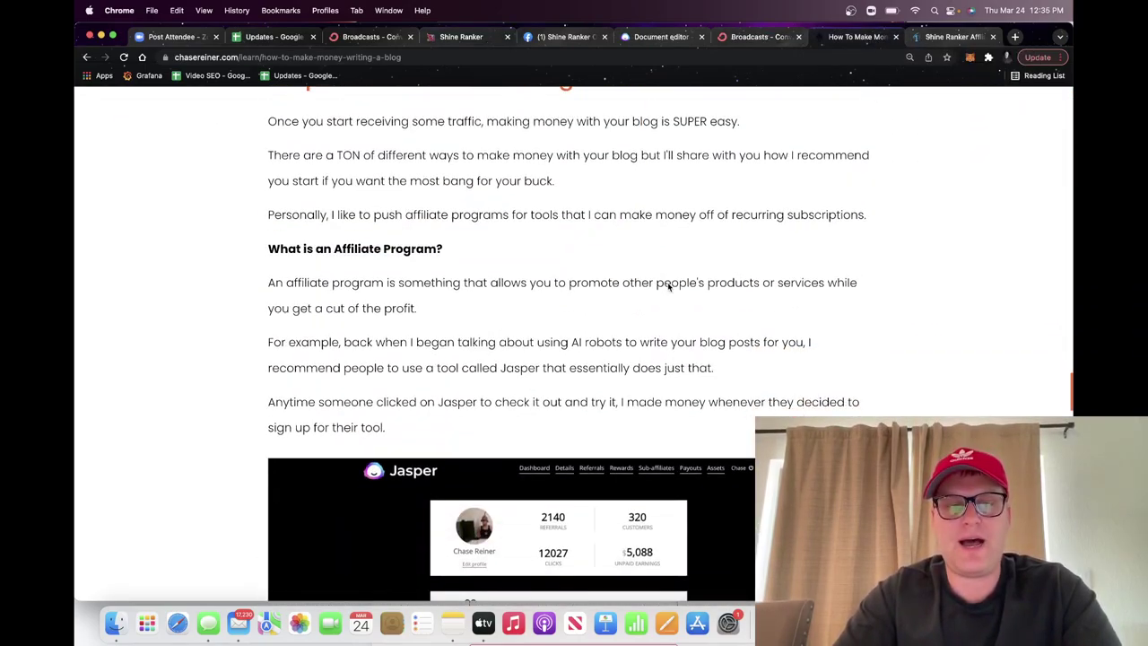
scroll(669, 287, down, 2)
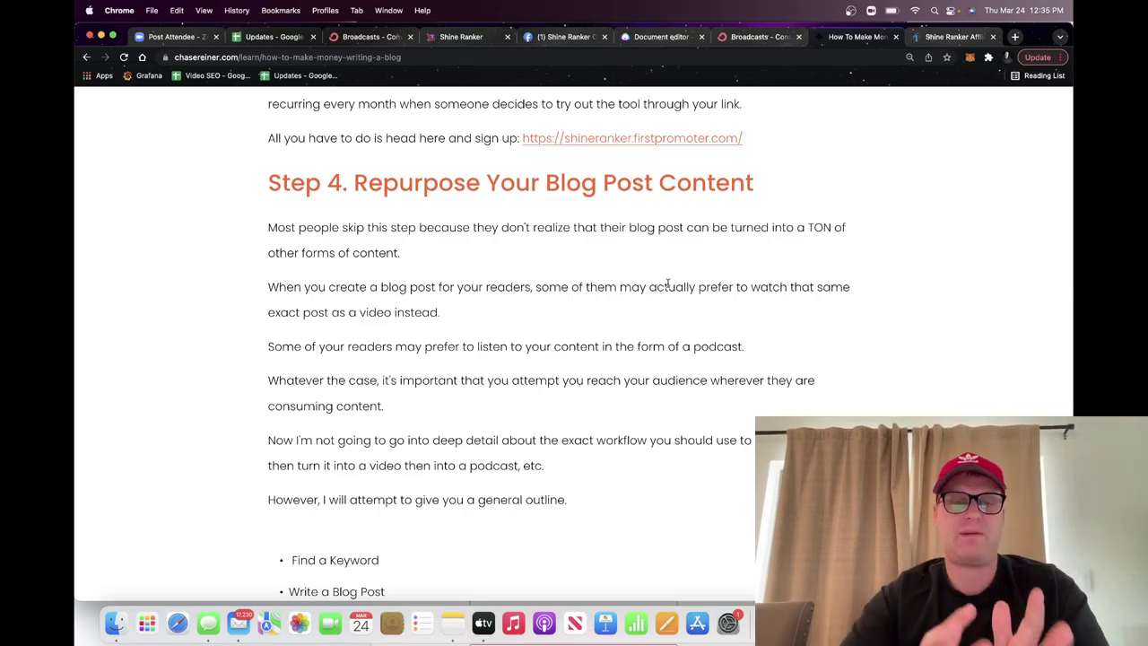
scroll(667, 284, down, 2)
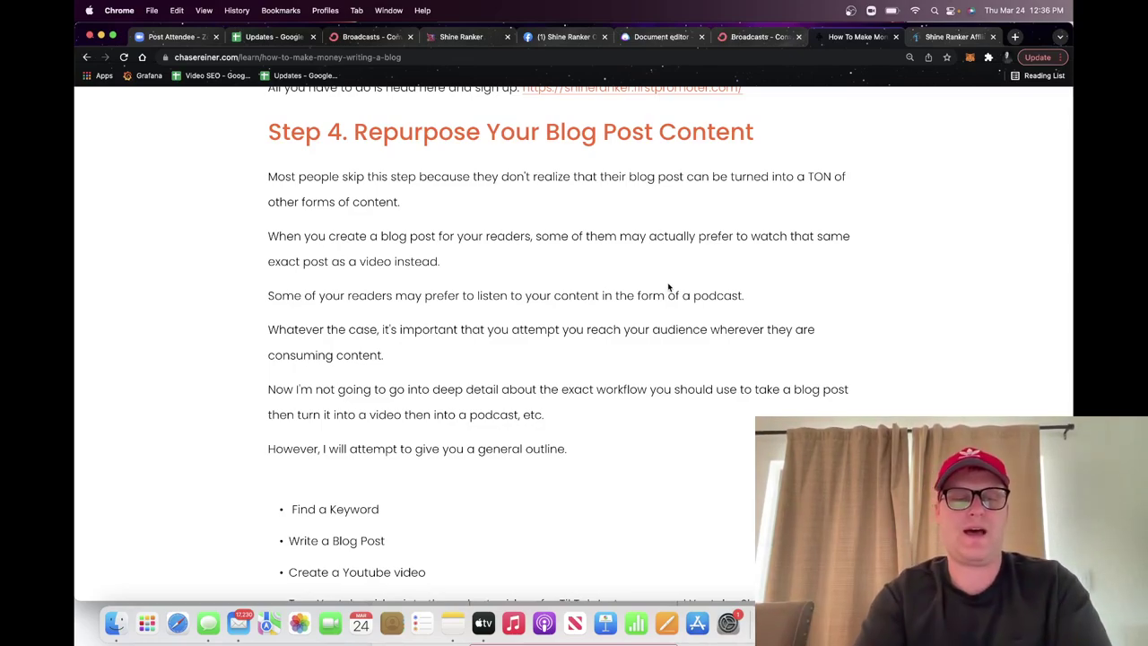
scroll(669, 287, down, 5)
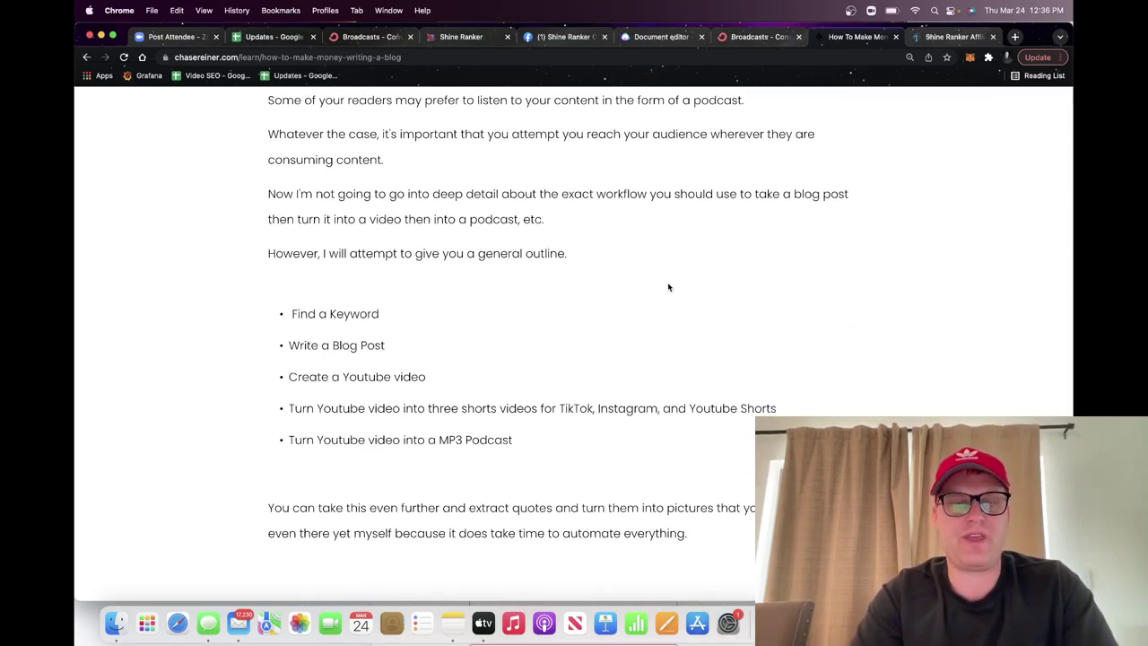
scroll(669, 287, down, 10)
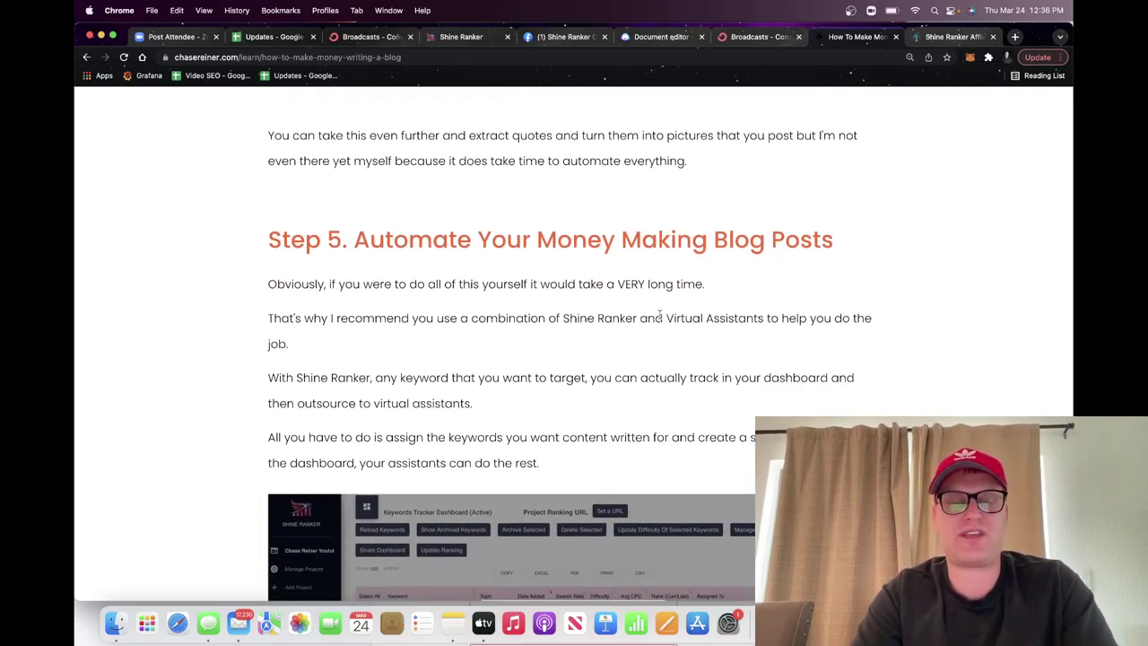
scroll(659, 314, down, 5)
scroll(659, 316, down, 8)
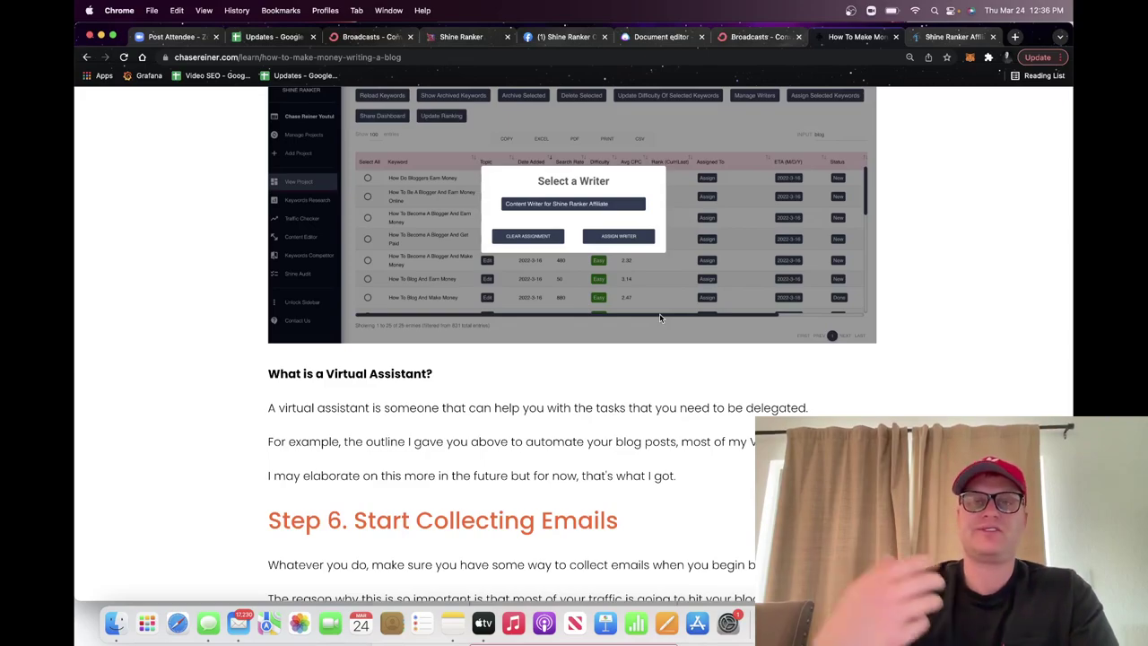
click(671, 37)
click(740, 37)
key(super+4)
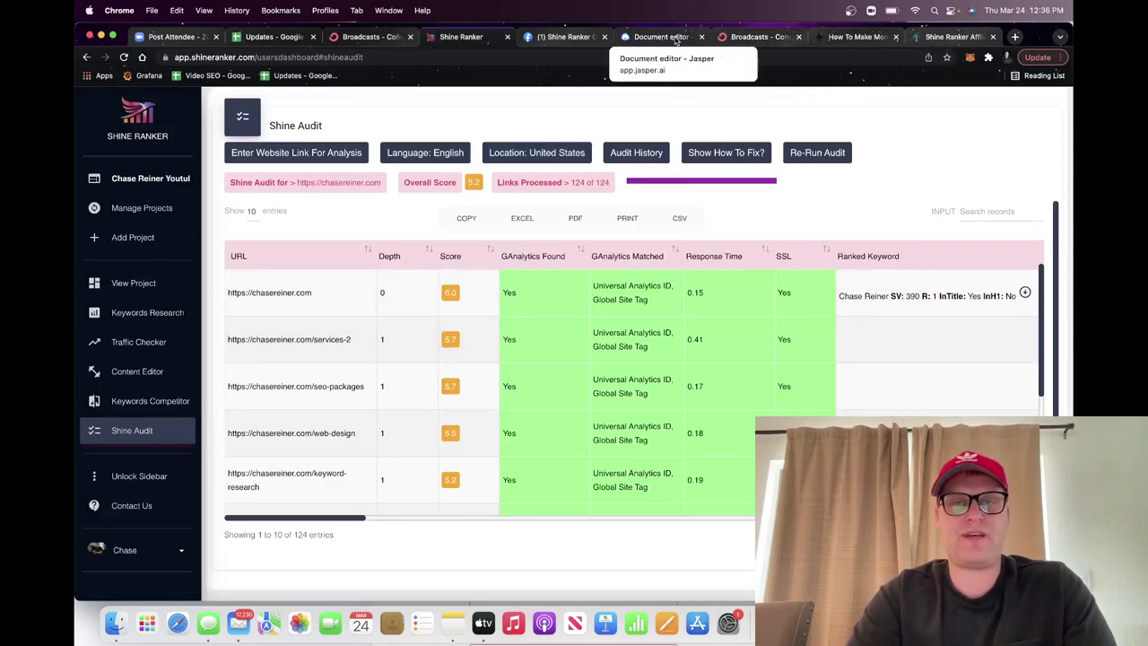
click(866, 38)
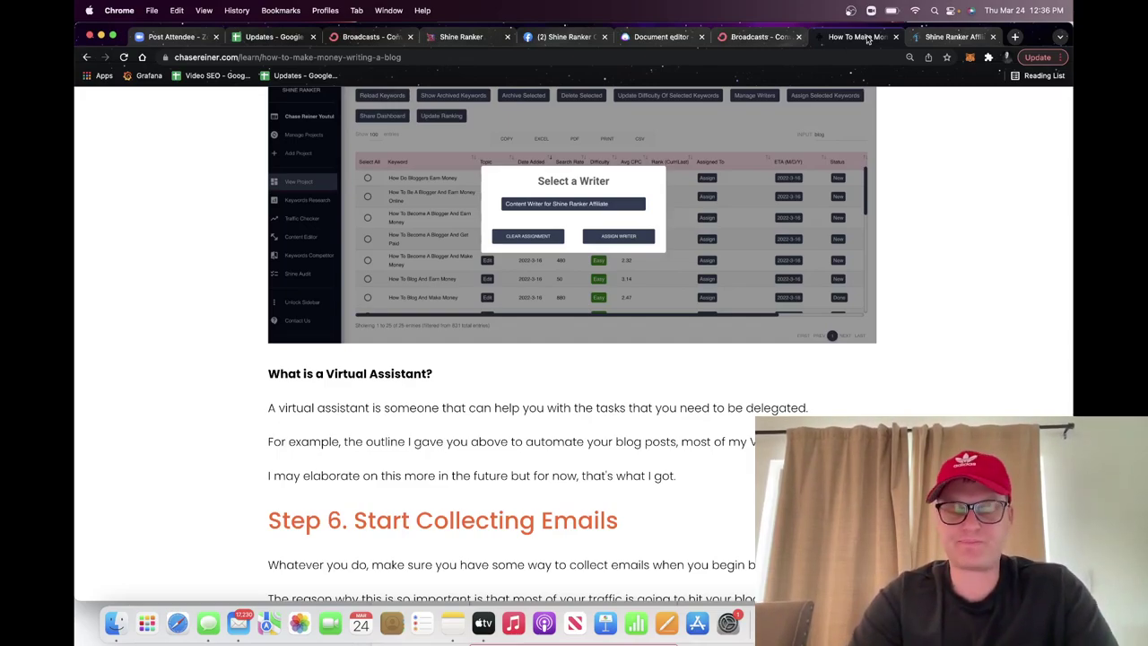
scroll(933, 93, down, 5)
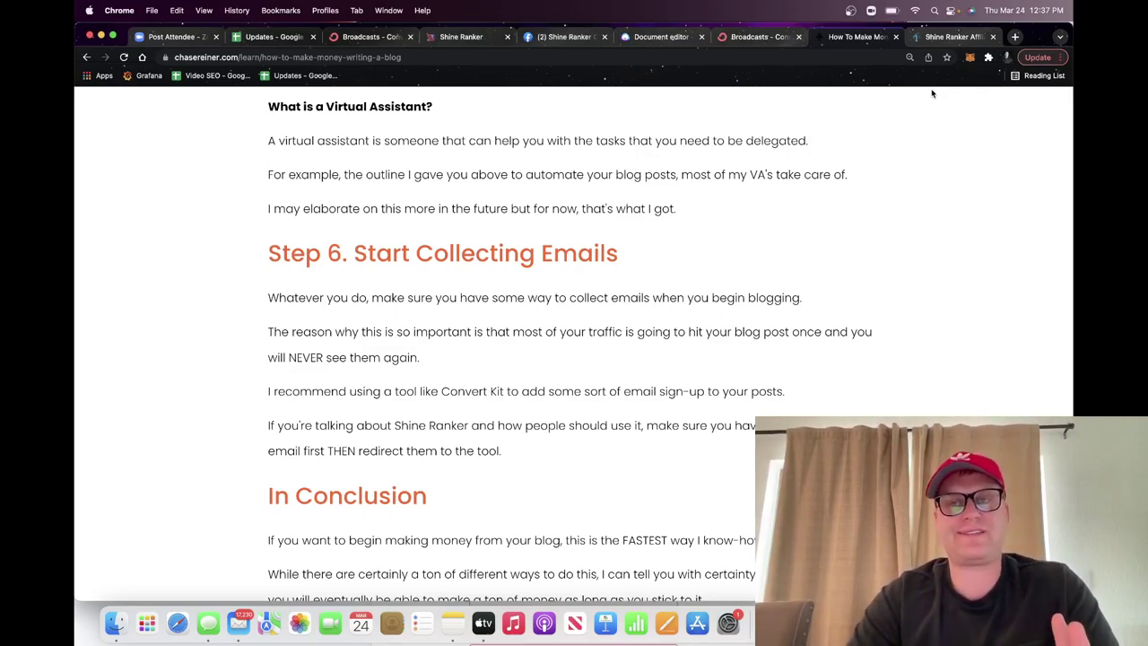
click(954, 37)
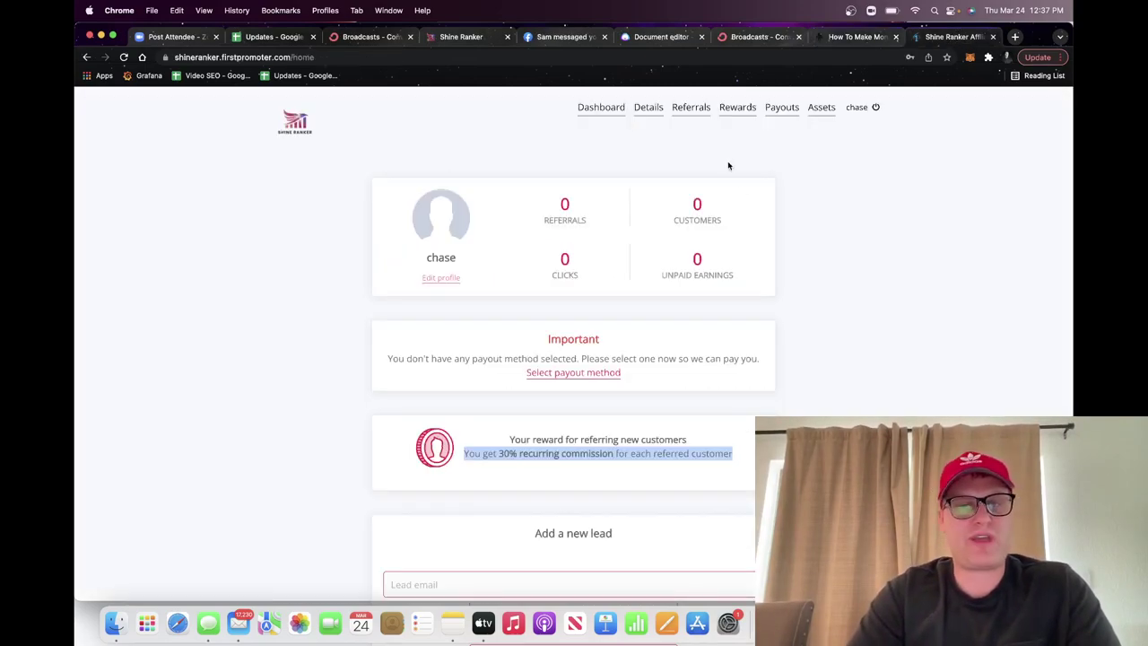
click(696, 114)
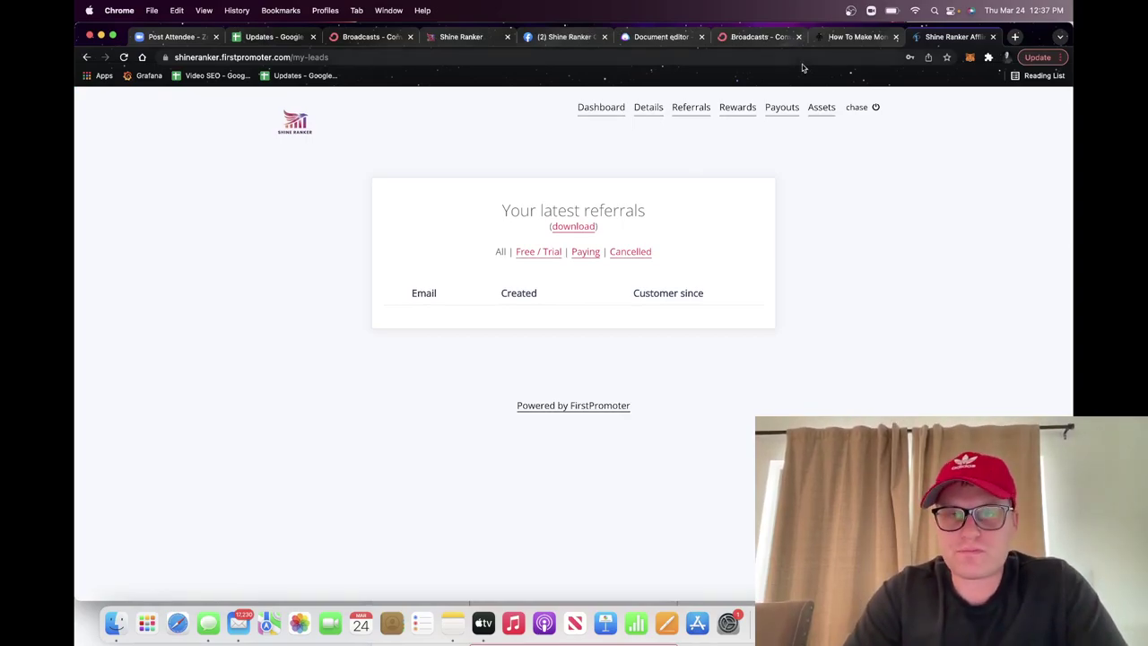
click(846, 41)
click(925, 39)
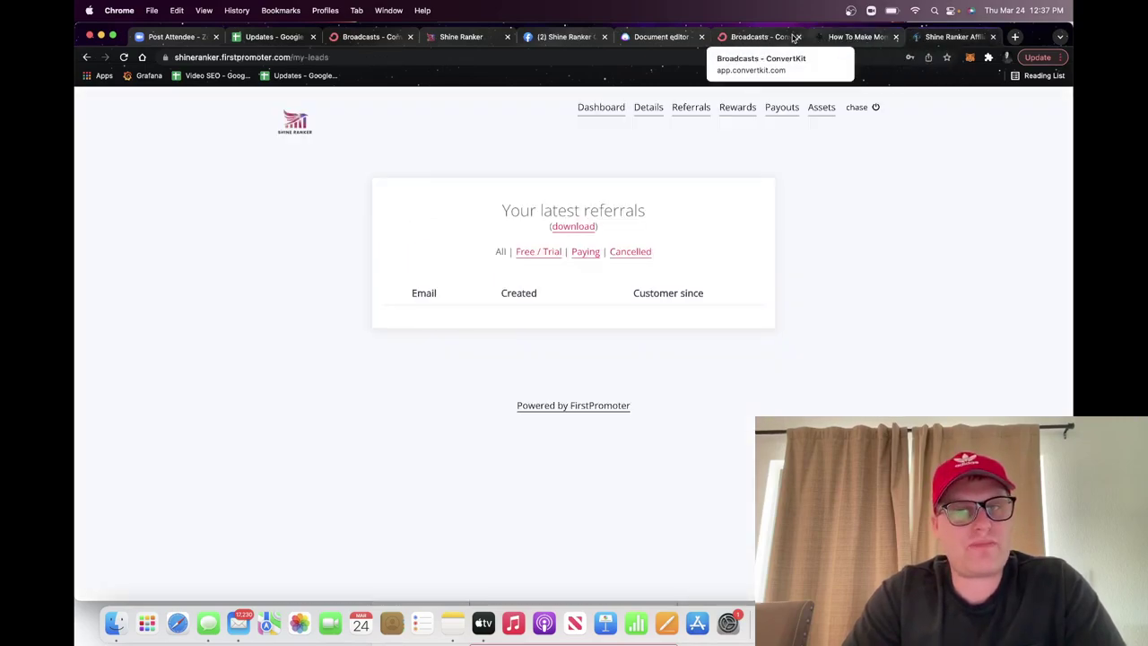
click(852, 37)
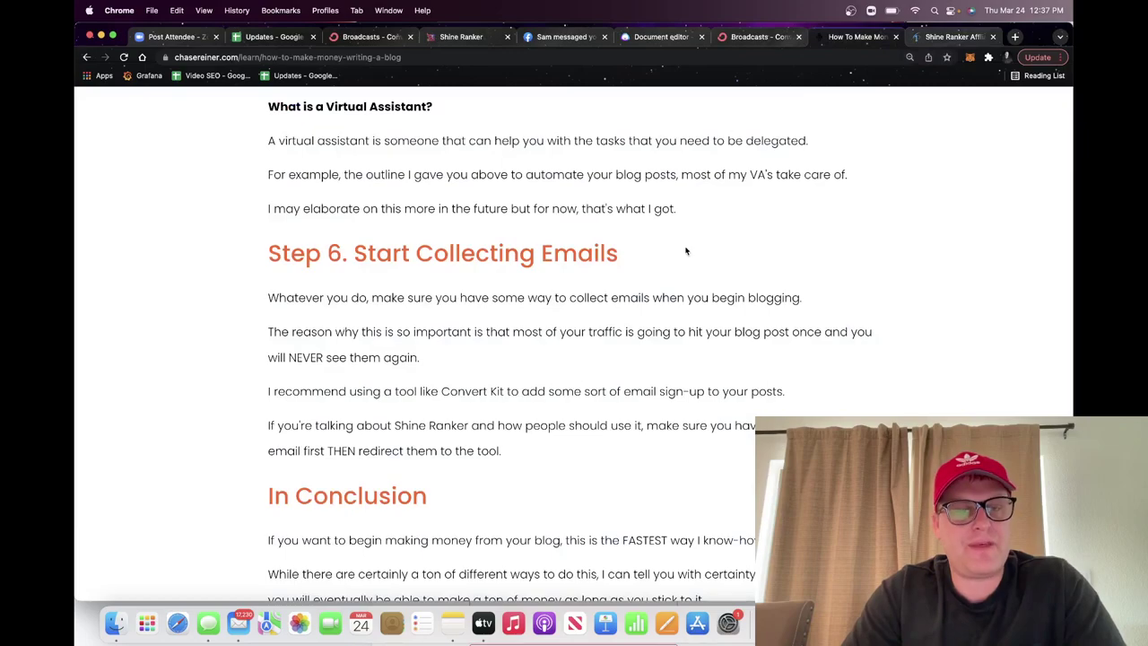
scroll(687, 251, down, 5)
scroll(688, 251, up, 3)
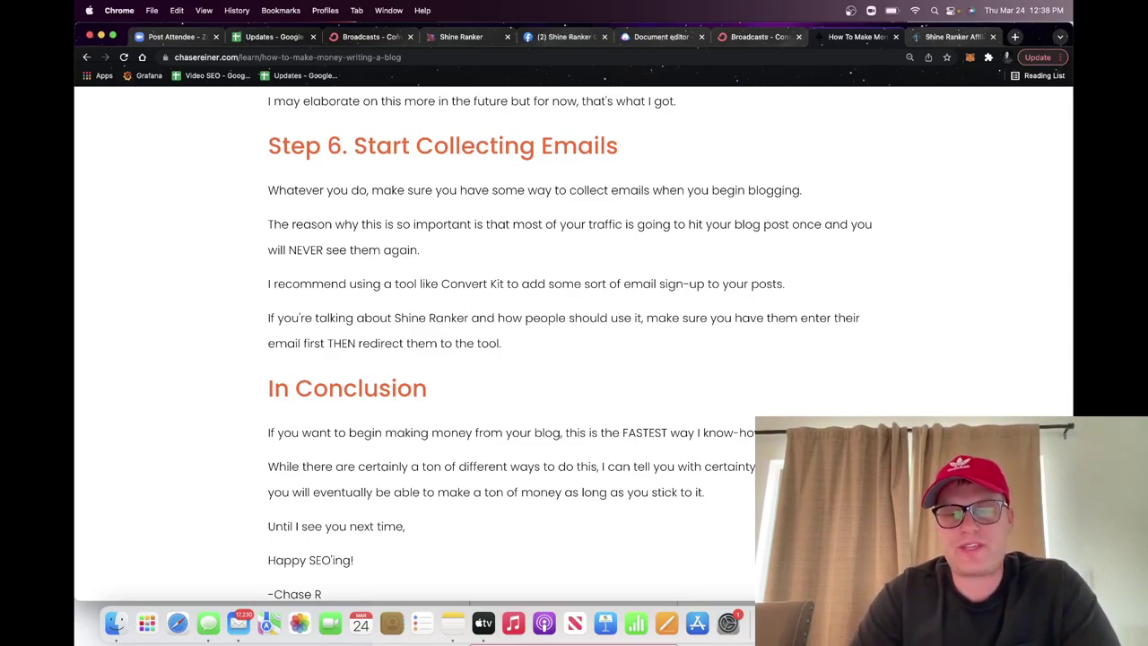
key(super+Tab)
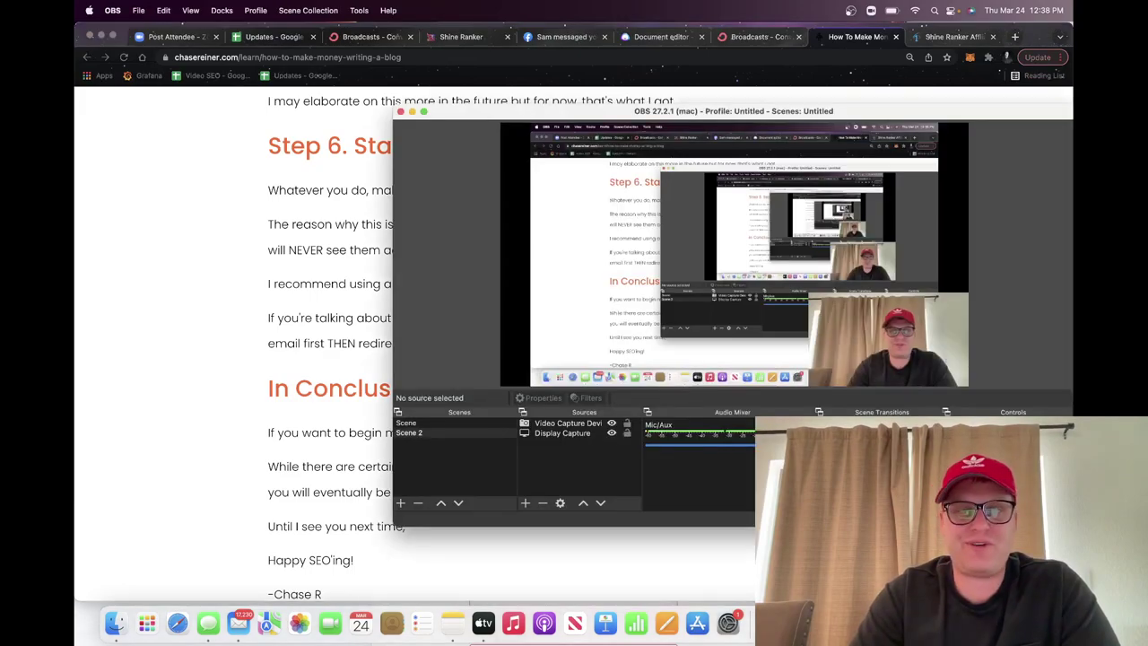